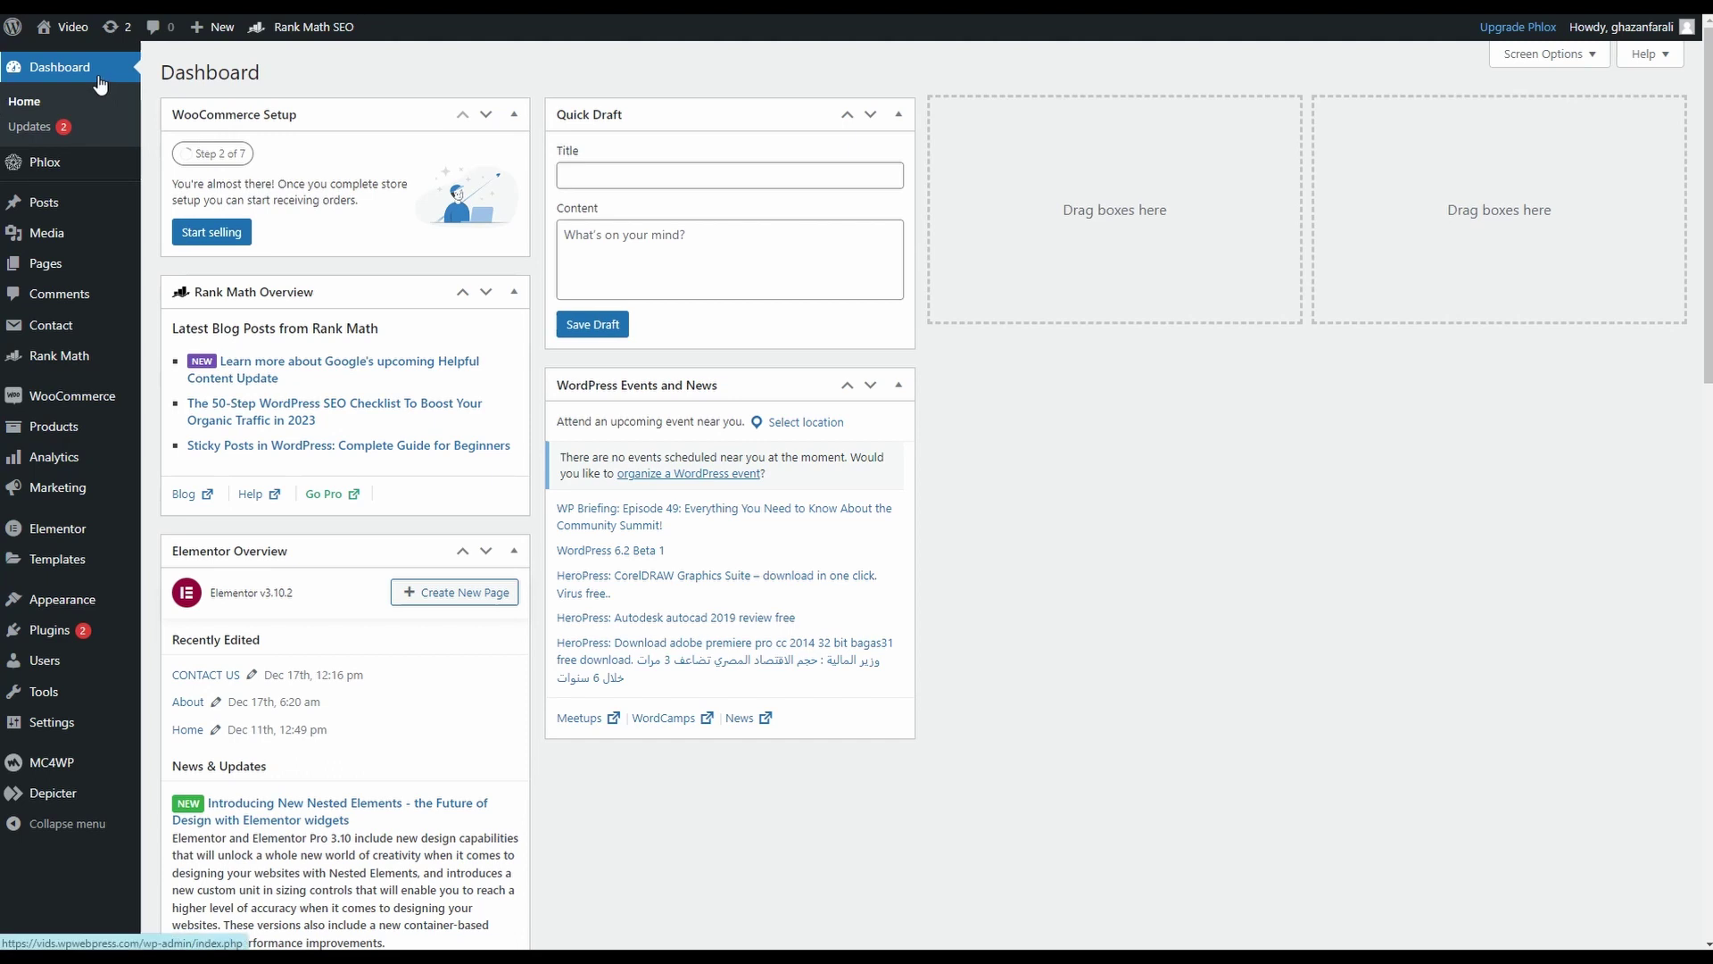
Search the plugin directory for 'yoast' and install the Yoast SEO plugin
{"action": "mouse_move", "coordinate": [75, 632]}
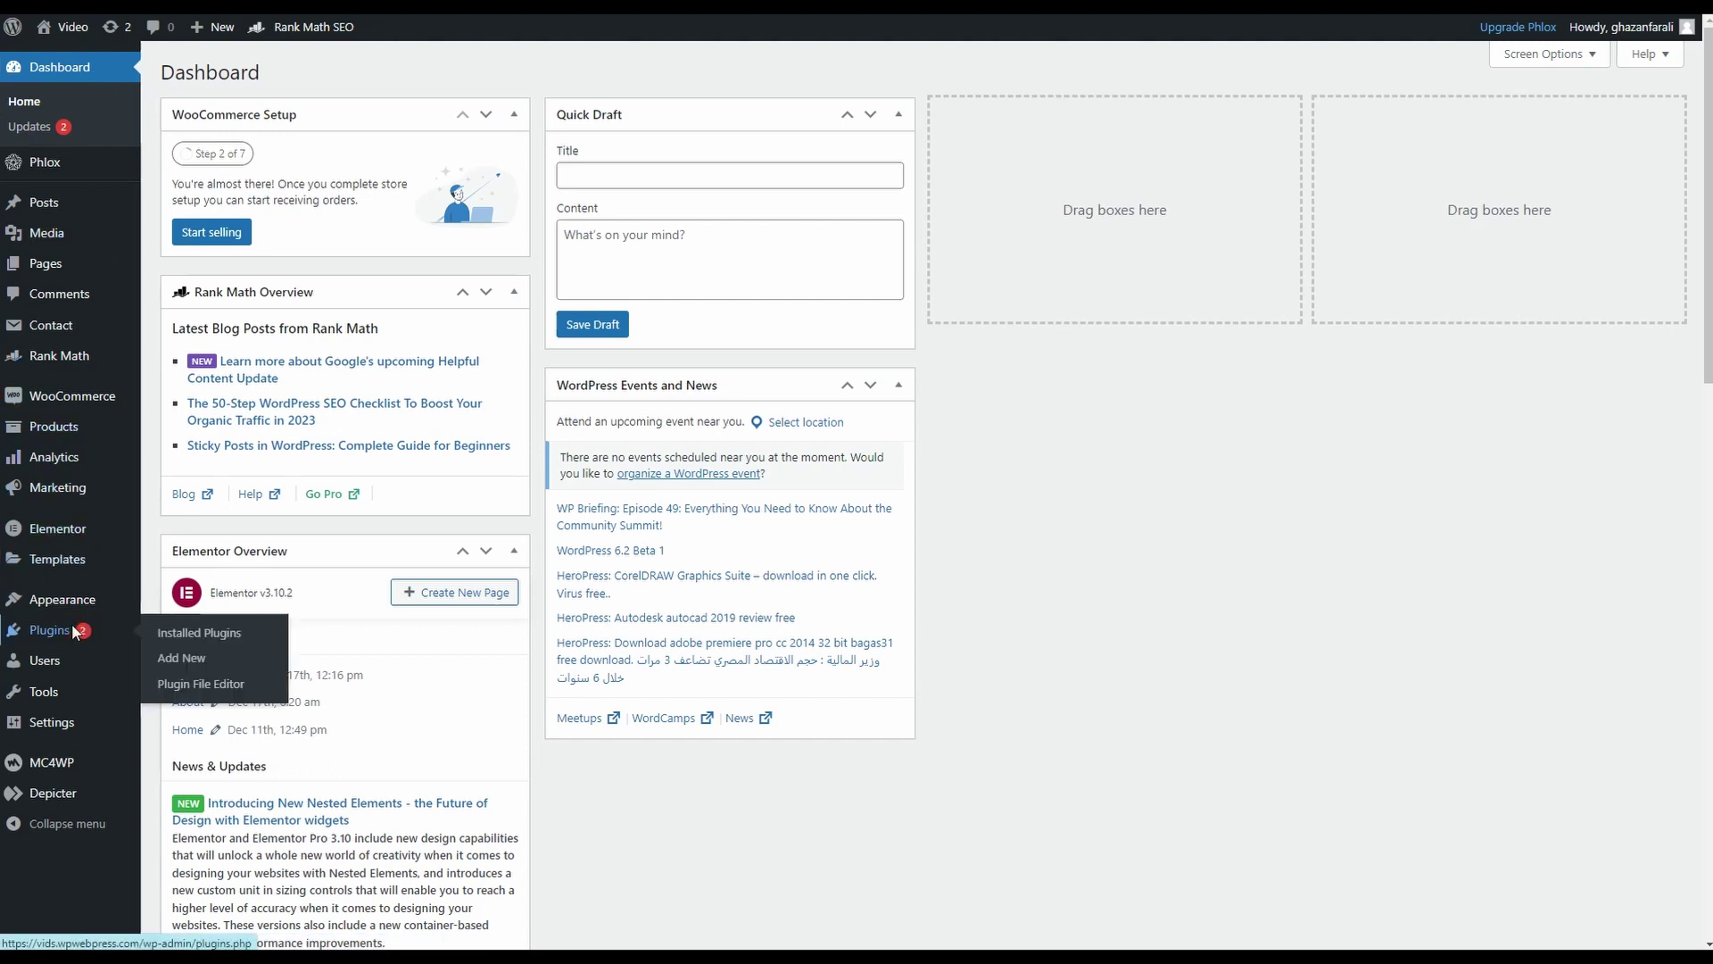
{"action": "left_click", "coordinate": [75, 631]}
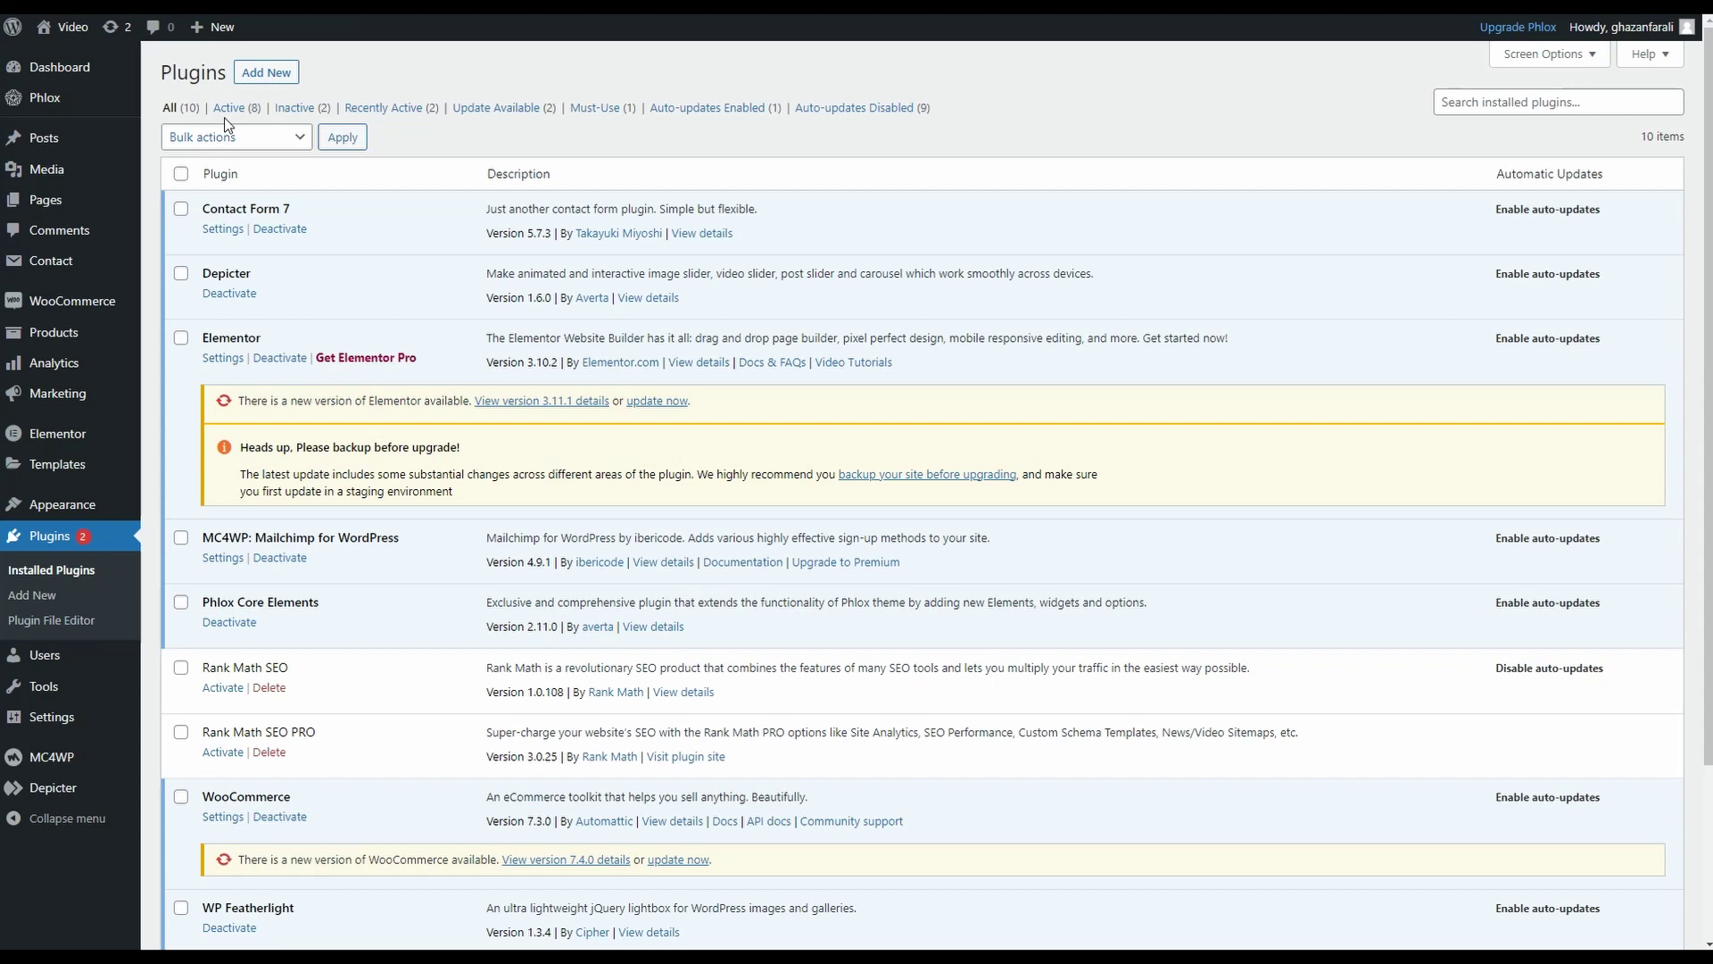
{"action": "left_click", "coordinate": [265, 75]}
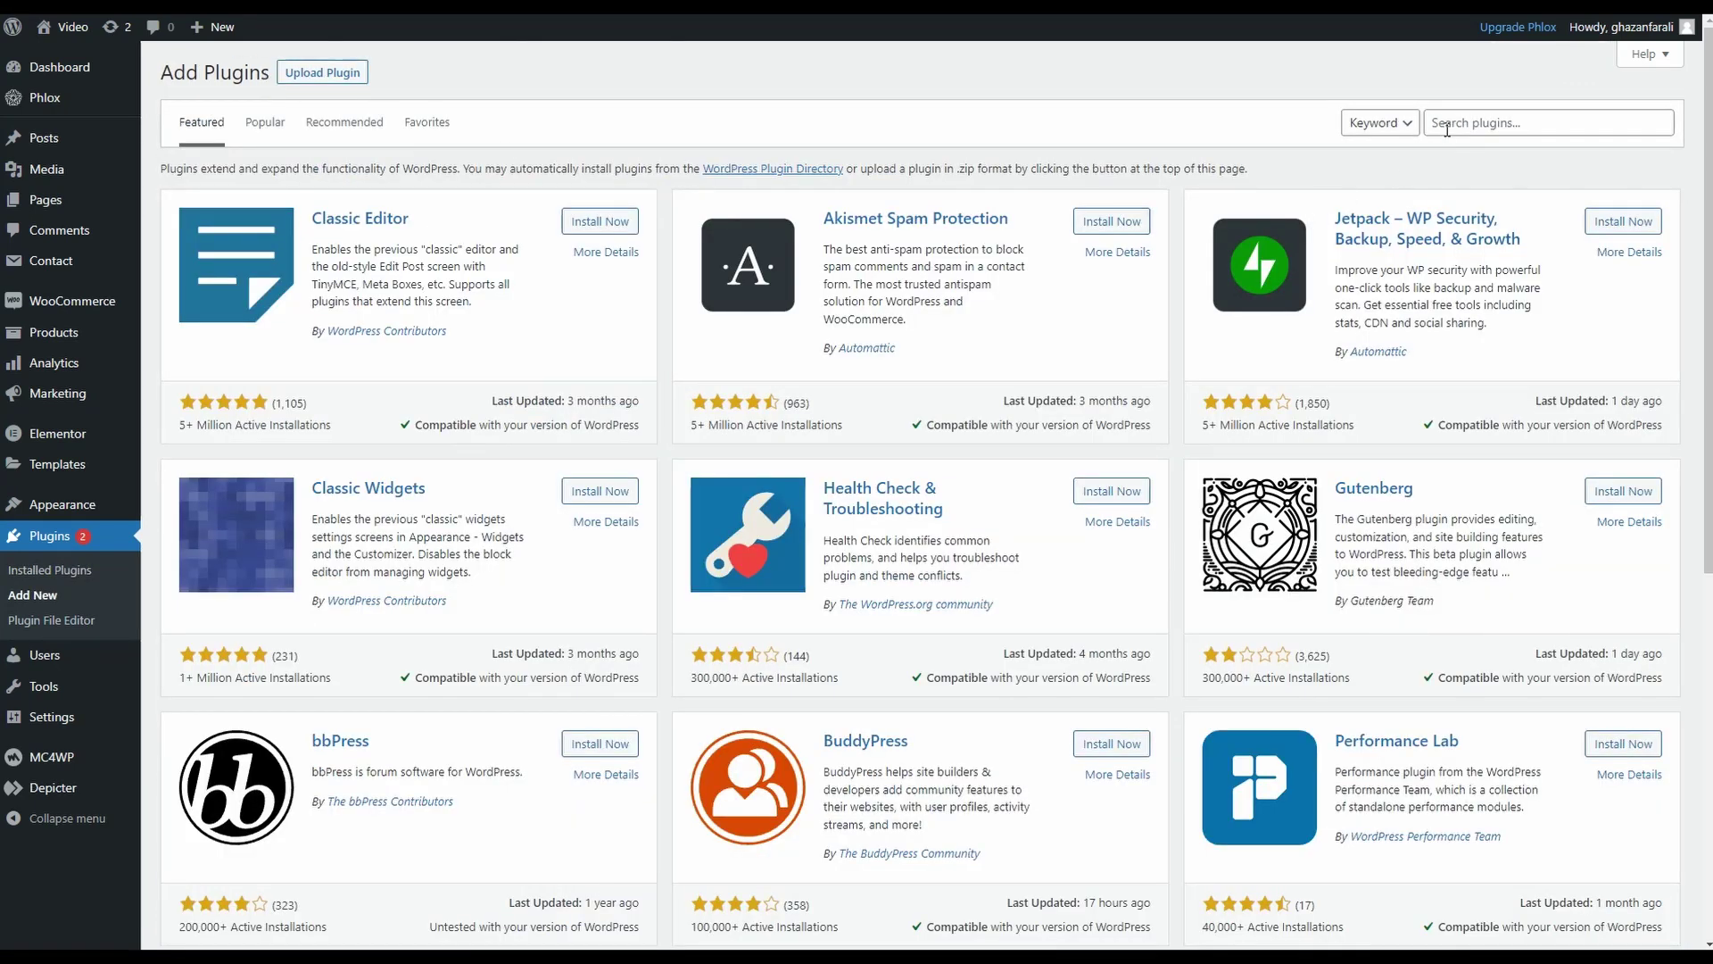
{"action": "left_click", "coordinate": [1446, 130]}
{"action": "type", "text": "yoast"}
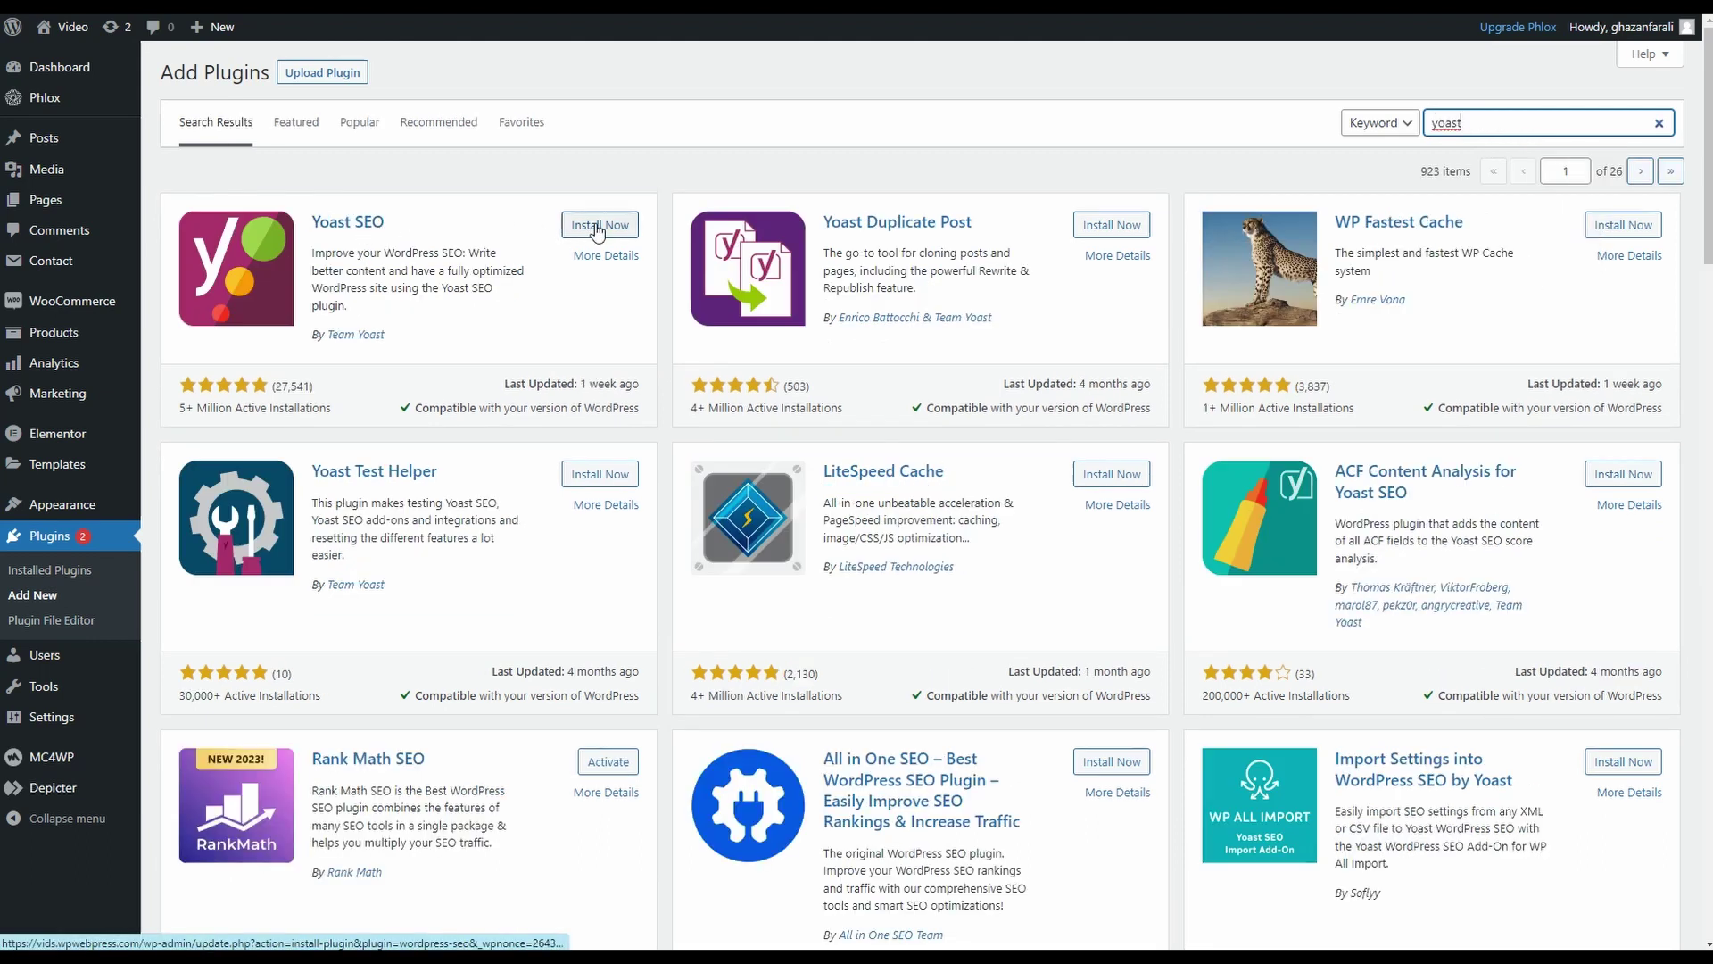
{"action": "left_click", "coordinate": [596, 227]}
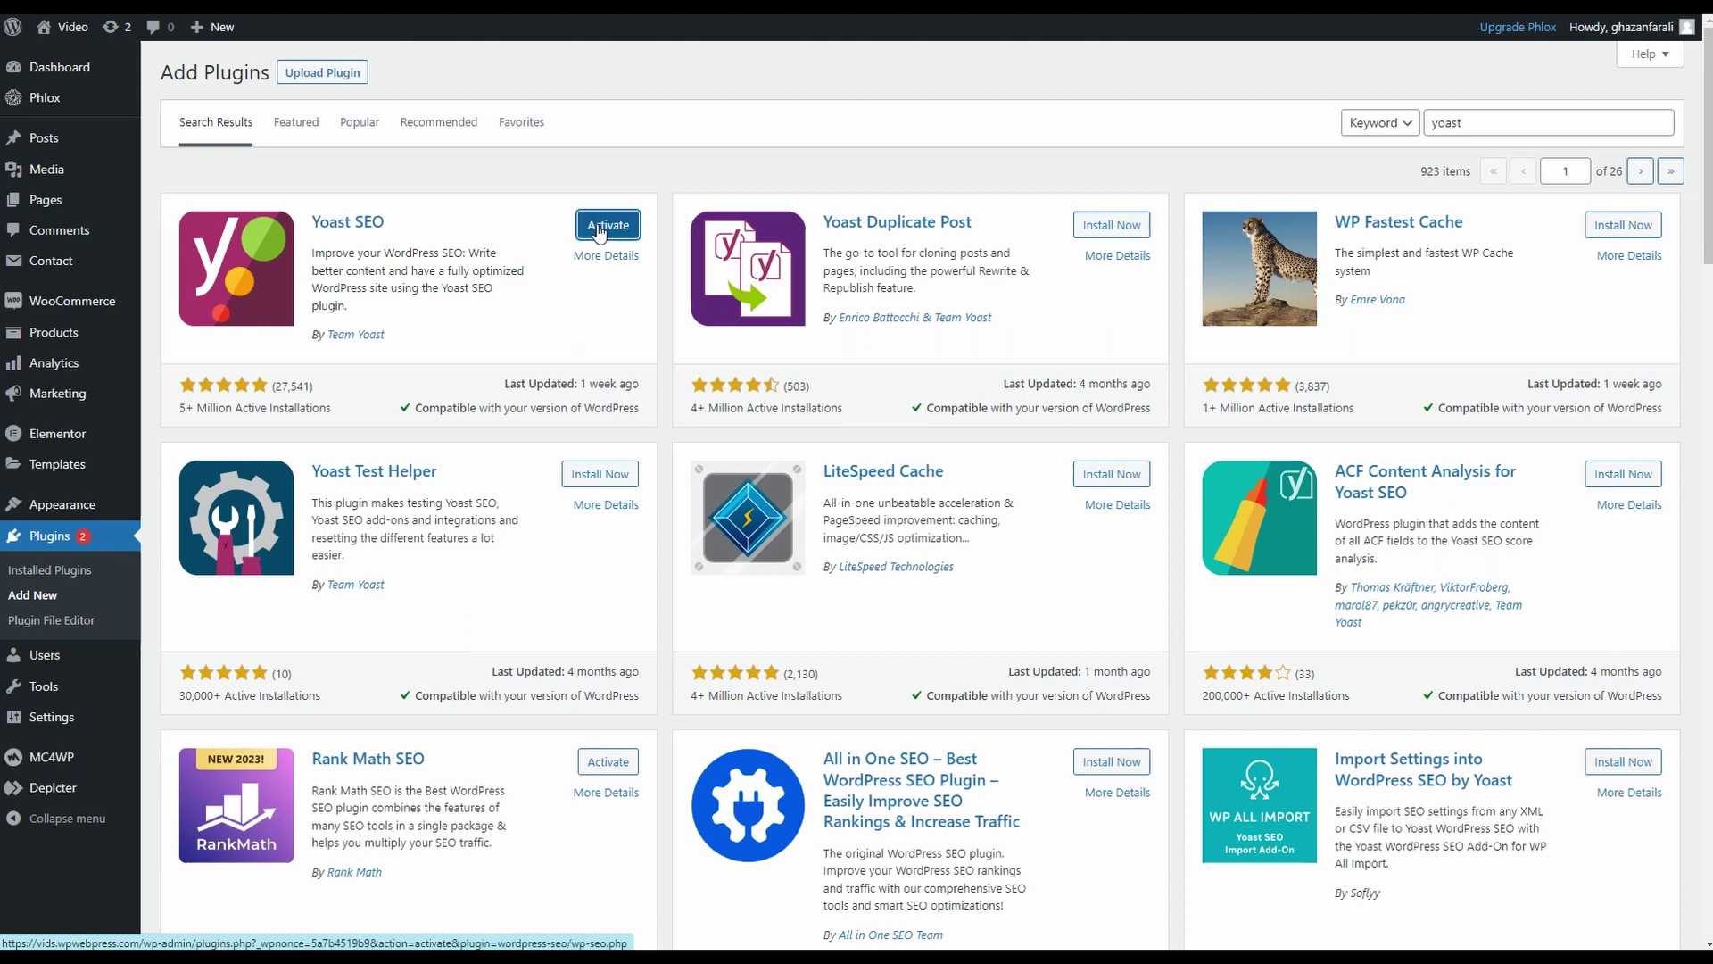
Activate Yoast SEO and start its first-time configuration at the SEO data optimization step
{"action": "left_click", "coordinate": [600, 228]}
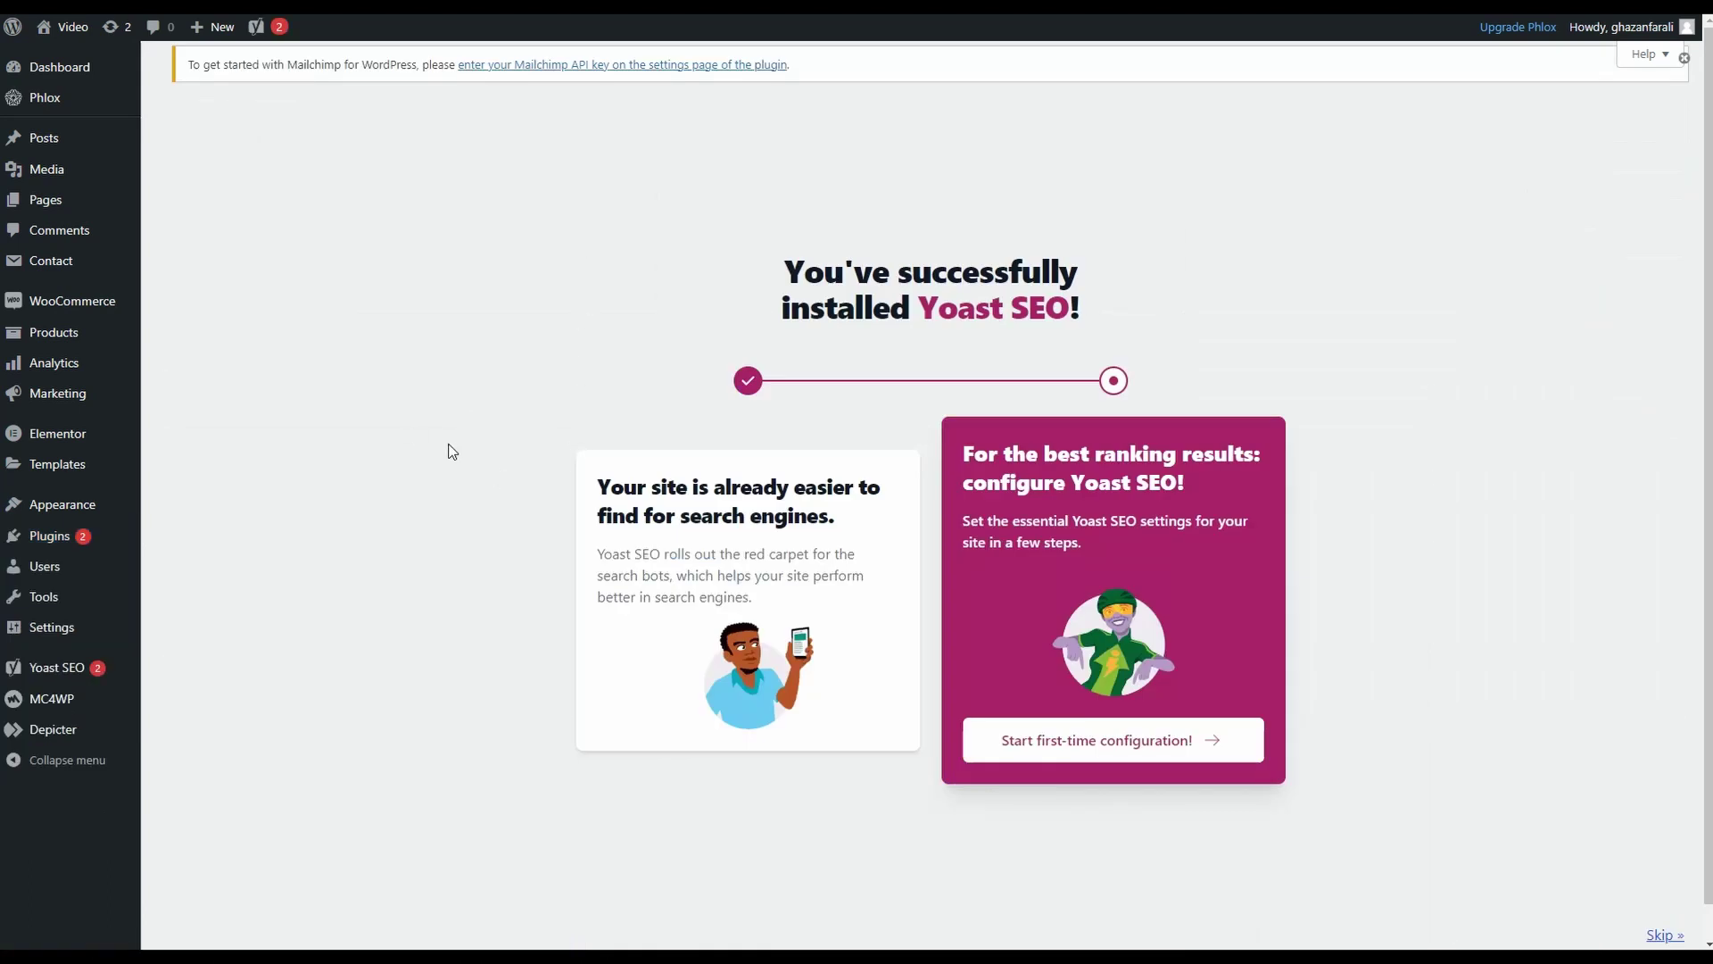
{"action": "left_click", "coordinate": [1054, 752]}
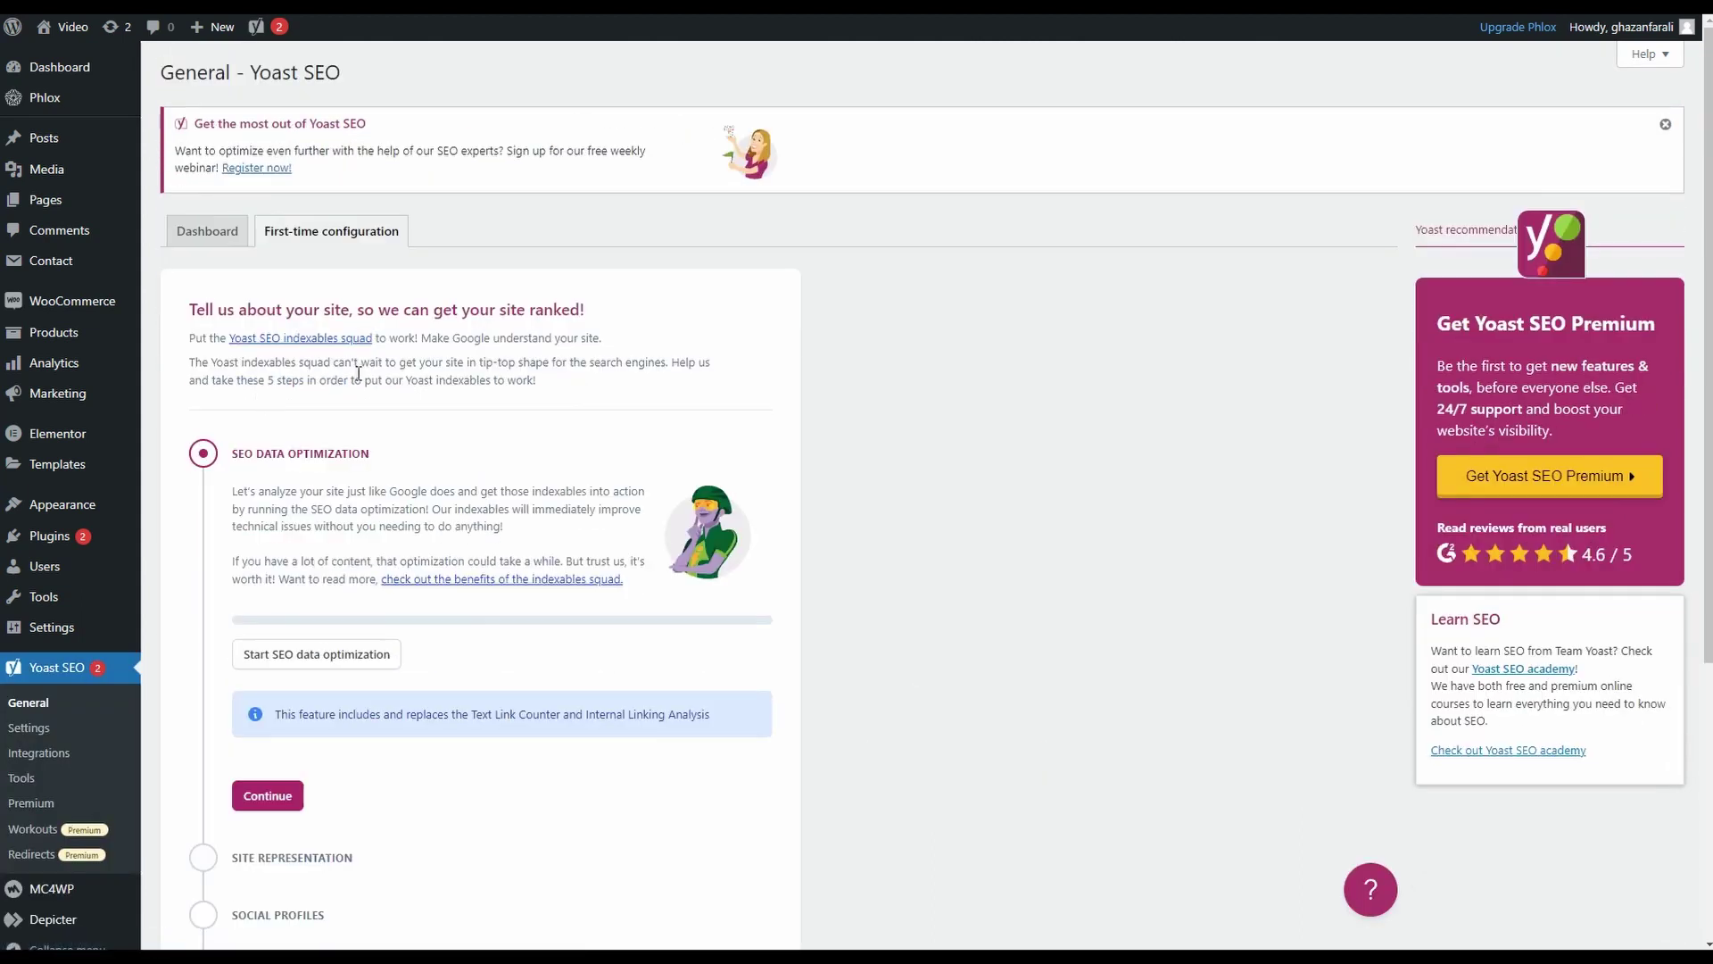
{"action": "scroll", "coordinate": [357, 517], "scroll_direction": "down", "scroll_amount": 4}
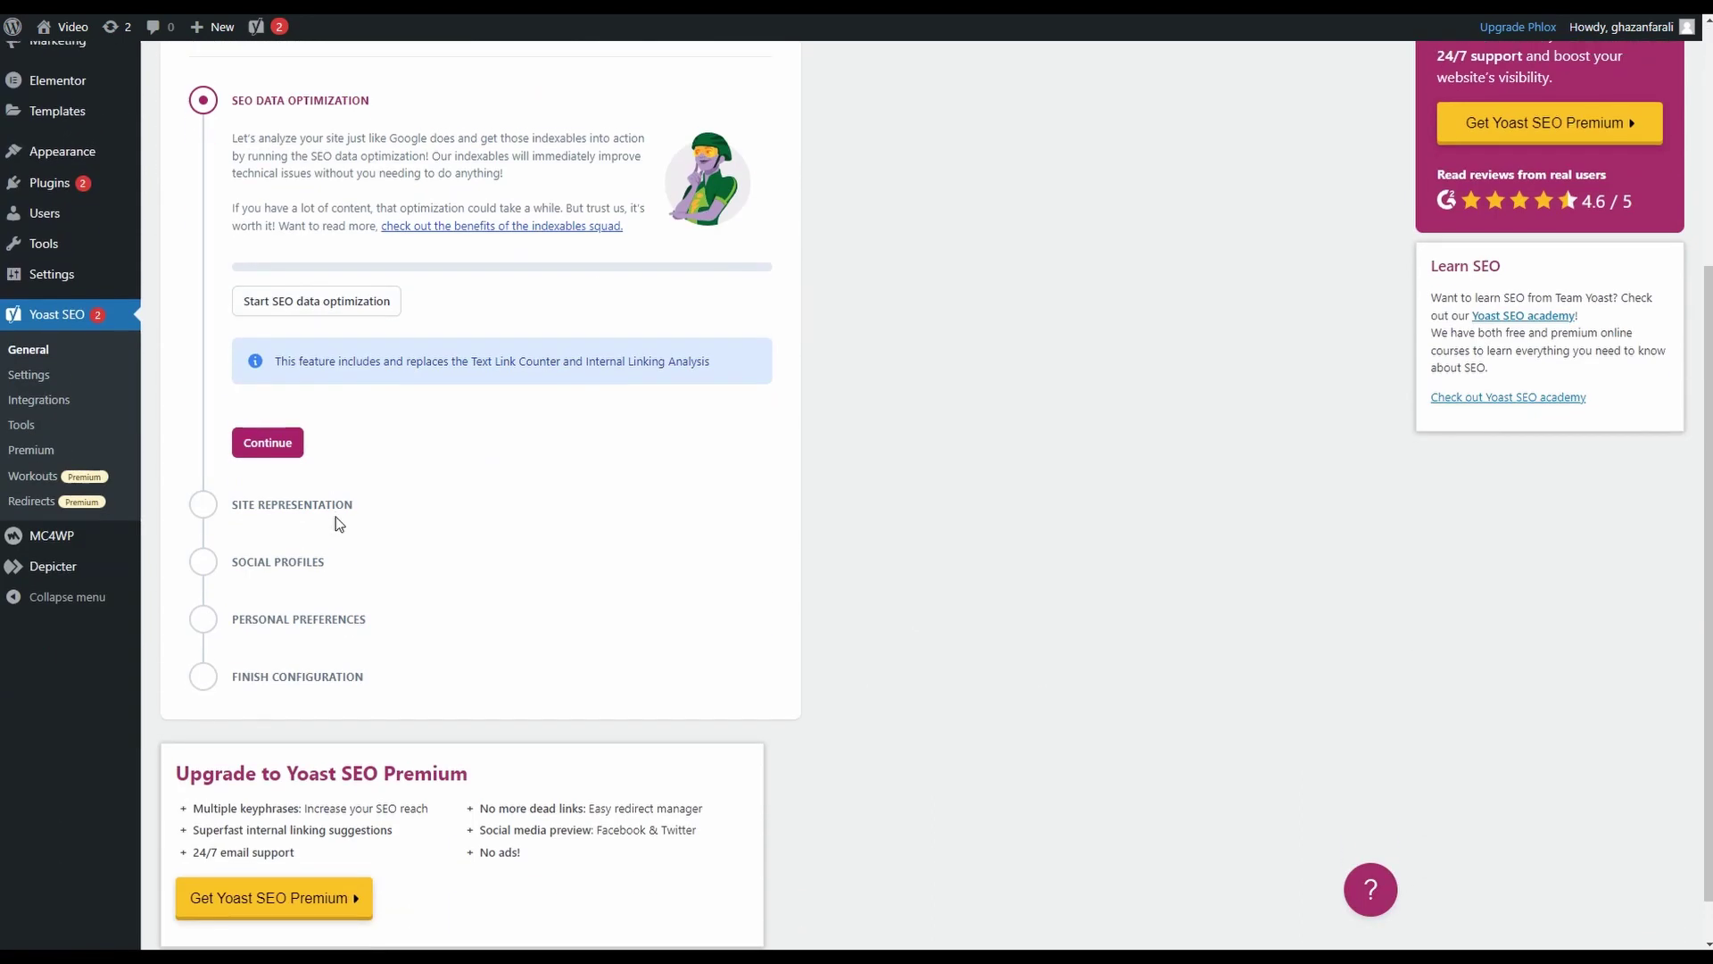
{"action": "scroll", "coordinate": [335, 517], "scroll_direction": "up", "scroll_amount": 4}
{"action": "scroll", "coordinate": [338, 523], "scroll_direction": "down", "scroll_amount": 5}
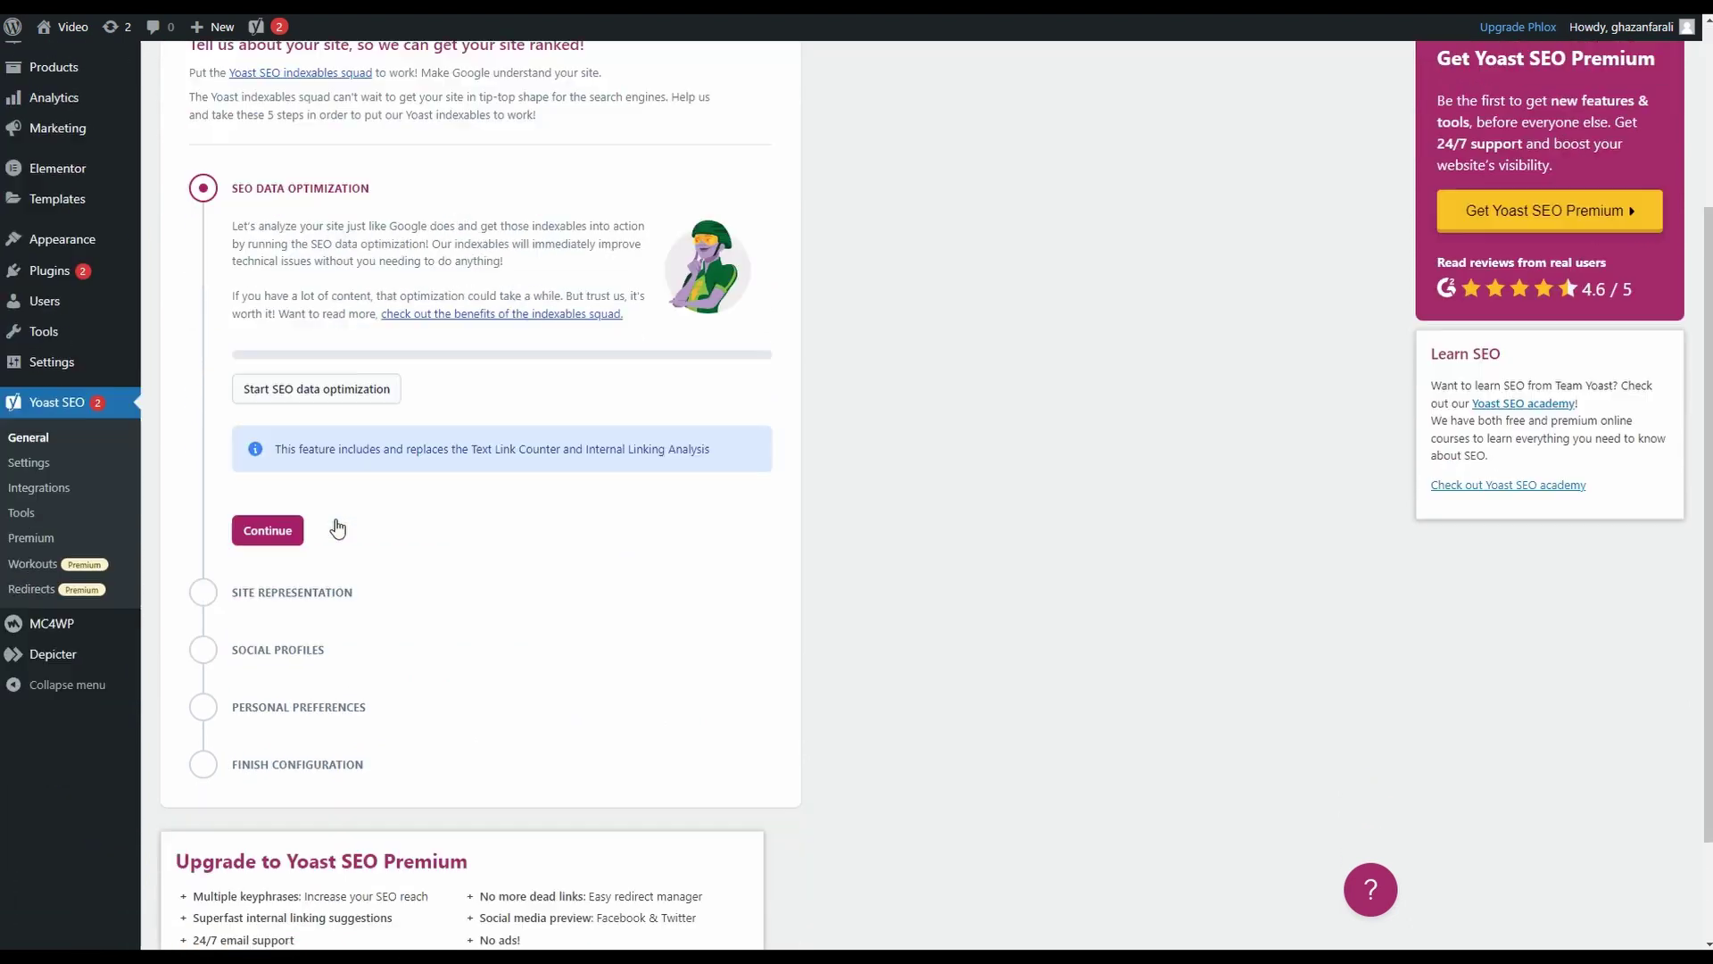
{"action": "scroll", "coordinate": [335, 526], "scroll_direction": "up", "scroll_amount": 5}
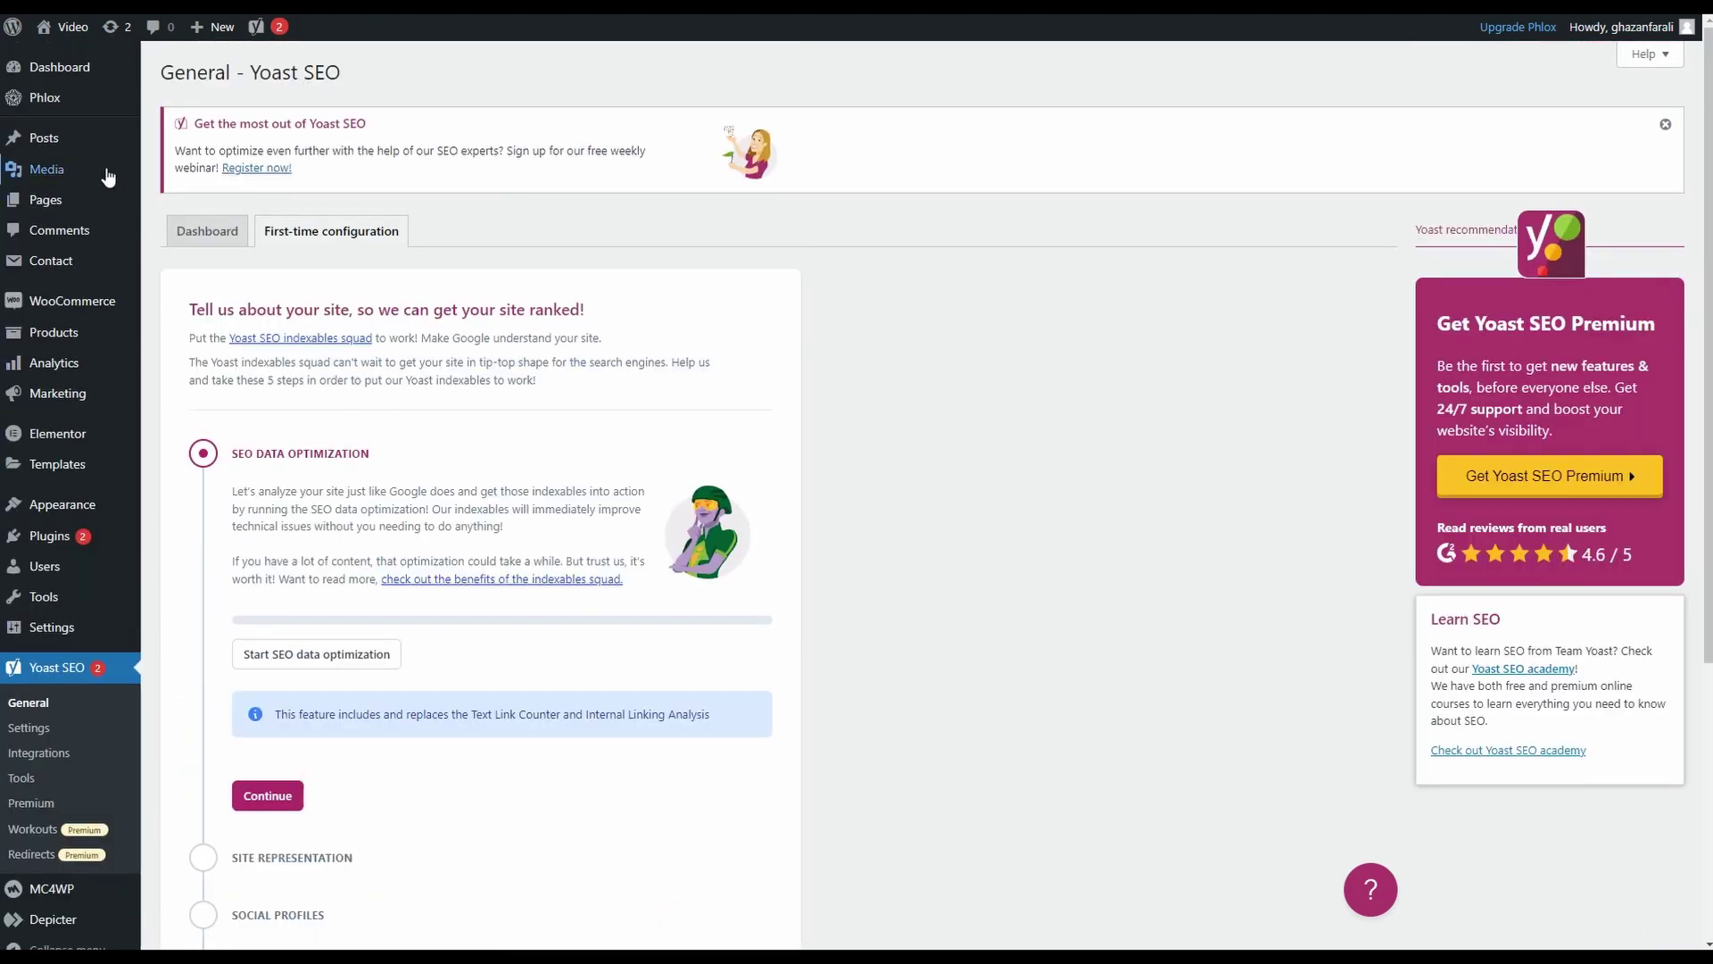
Skip the Yoast settings tour and review the 10 pages with their SEO columns
{"action": "mouse_move", "coordinate": [85, 203]}
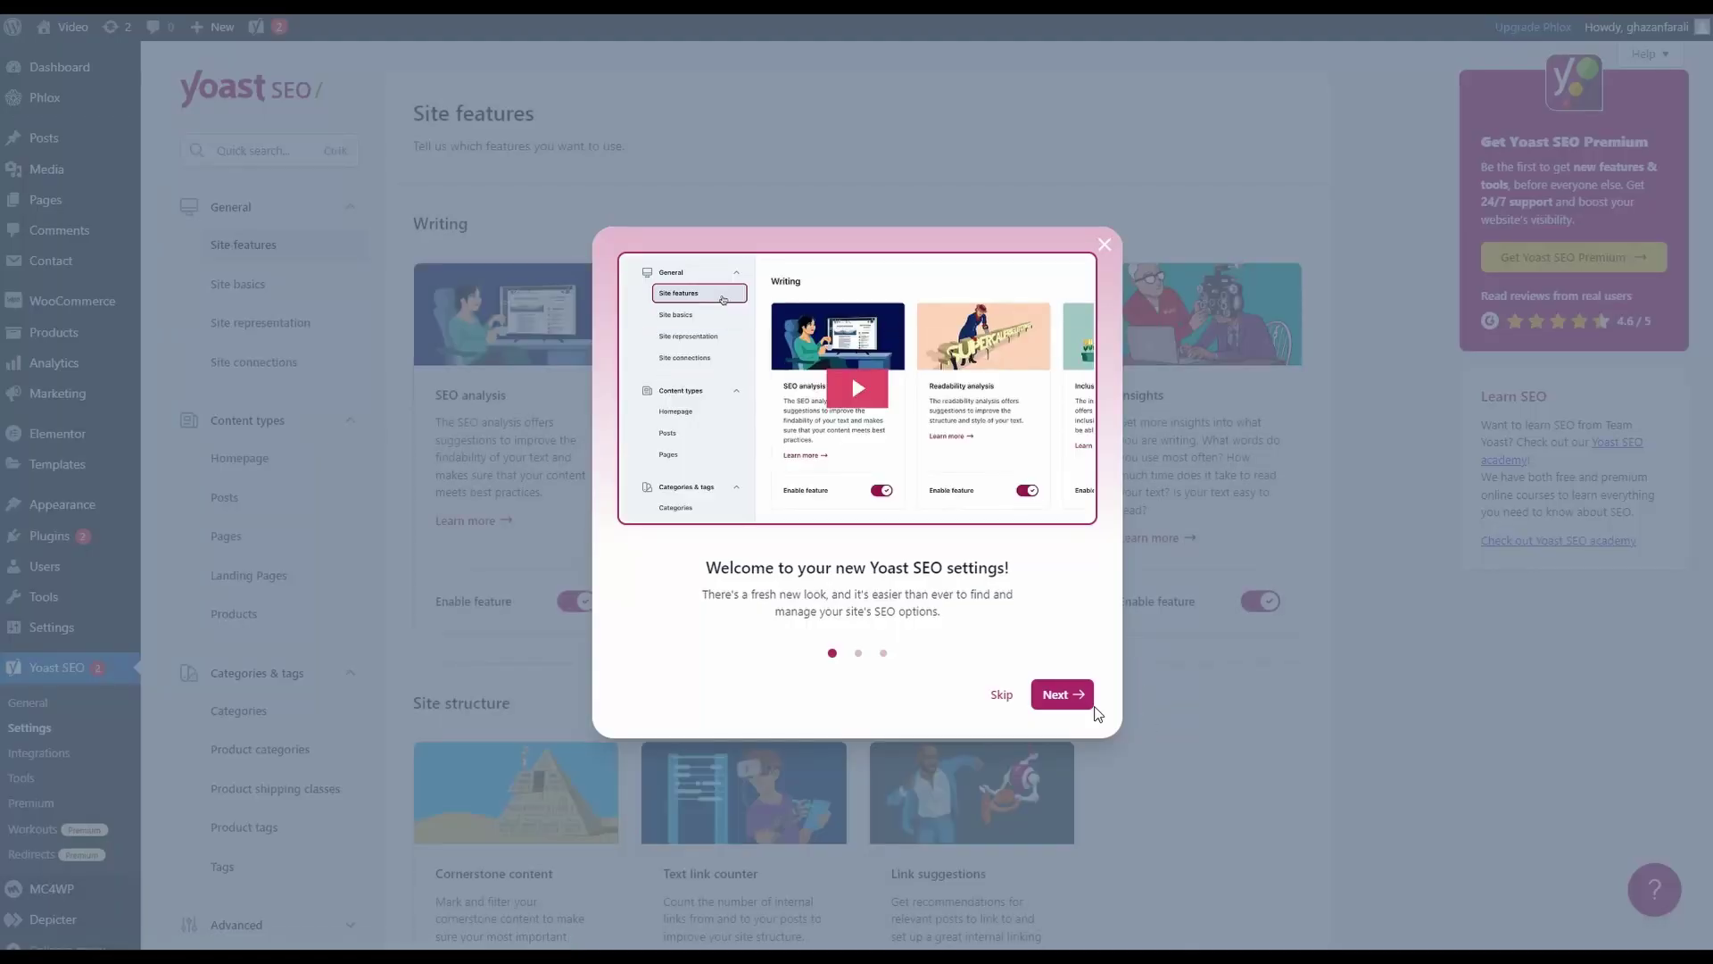
{"action": "left_click", "coordinate": [1001, 696]}
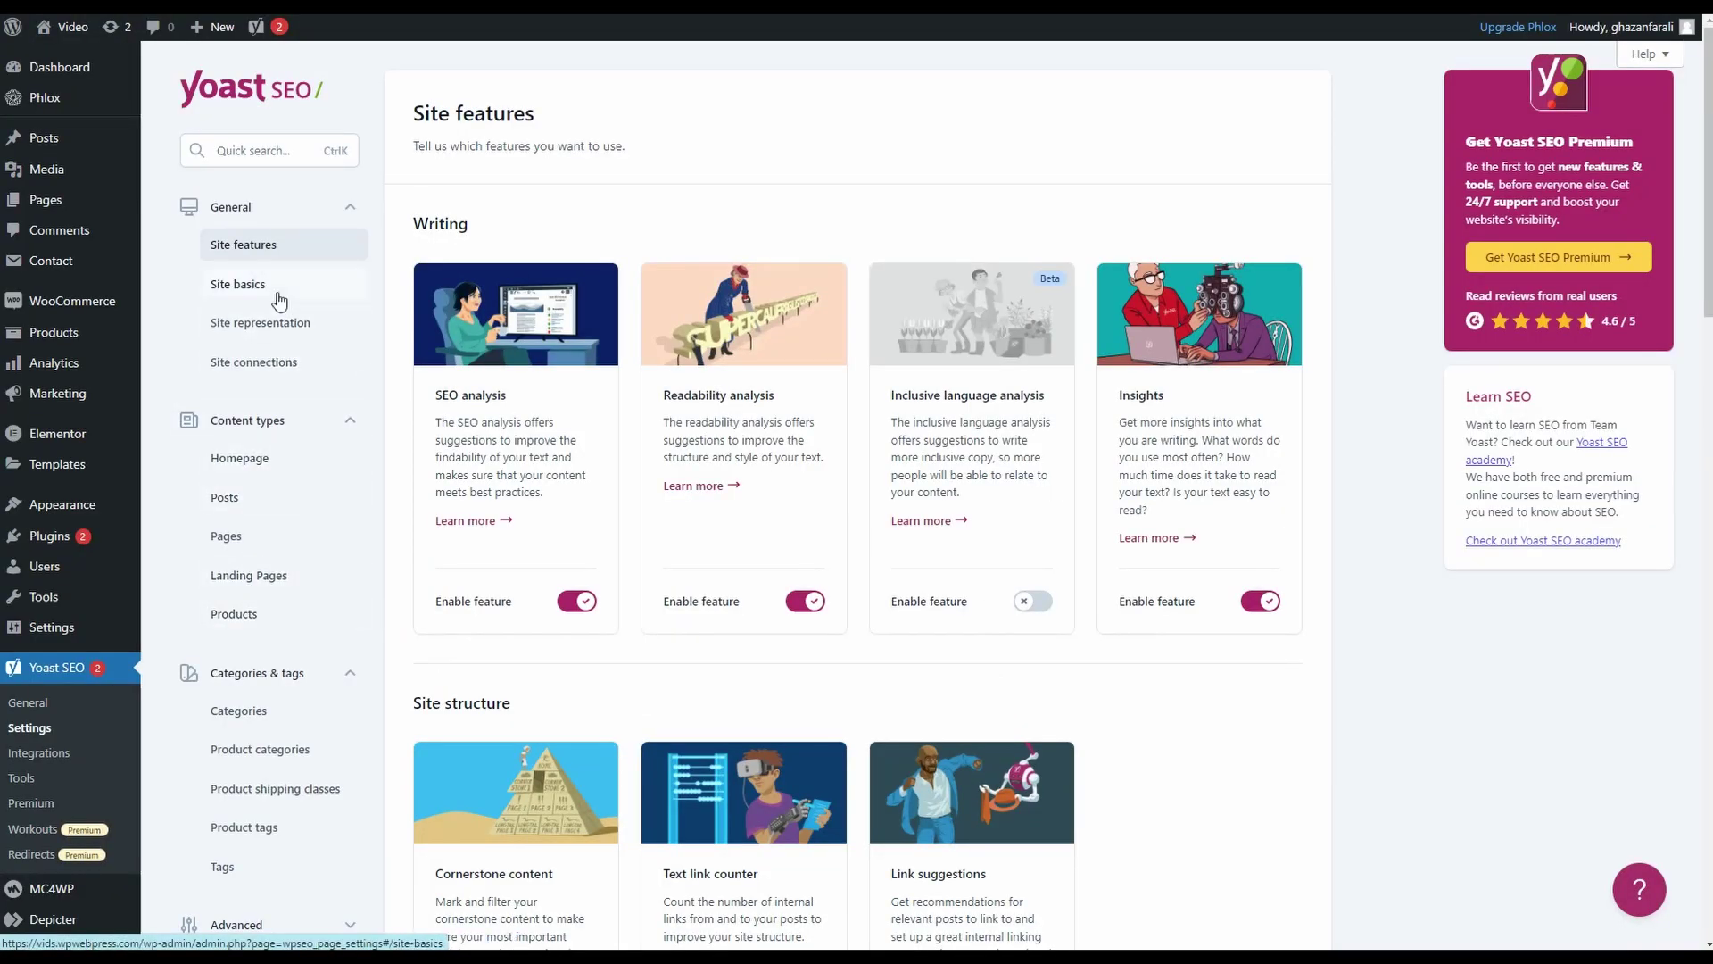
{"action": "scroll", "coordinate": [283, 434], "scroll_direction": "down", "scroll_amount": 1}
{"action": "scroll", "coordinate": [284, 446], "scroll_direction": "down", "scroll_amount": 5}
{"action": "scroll", "coordinate": [285, 455], "scroll_direction": "up", "scroll_amount": 3}
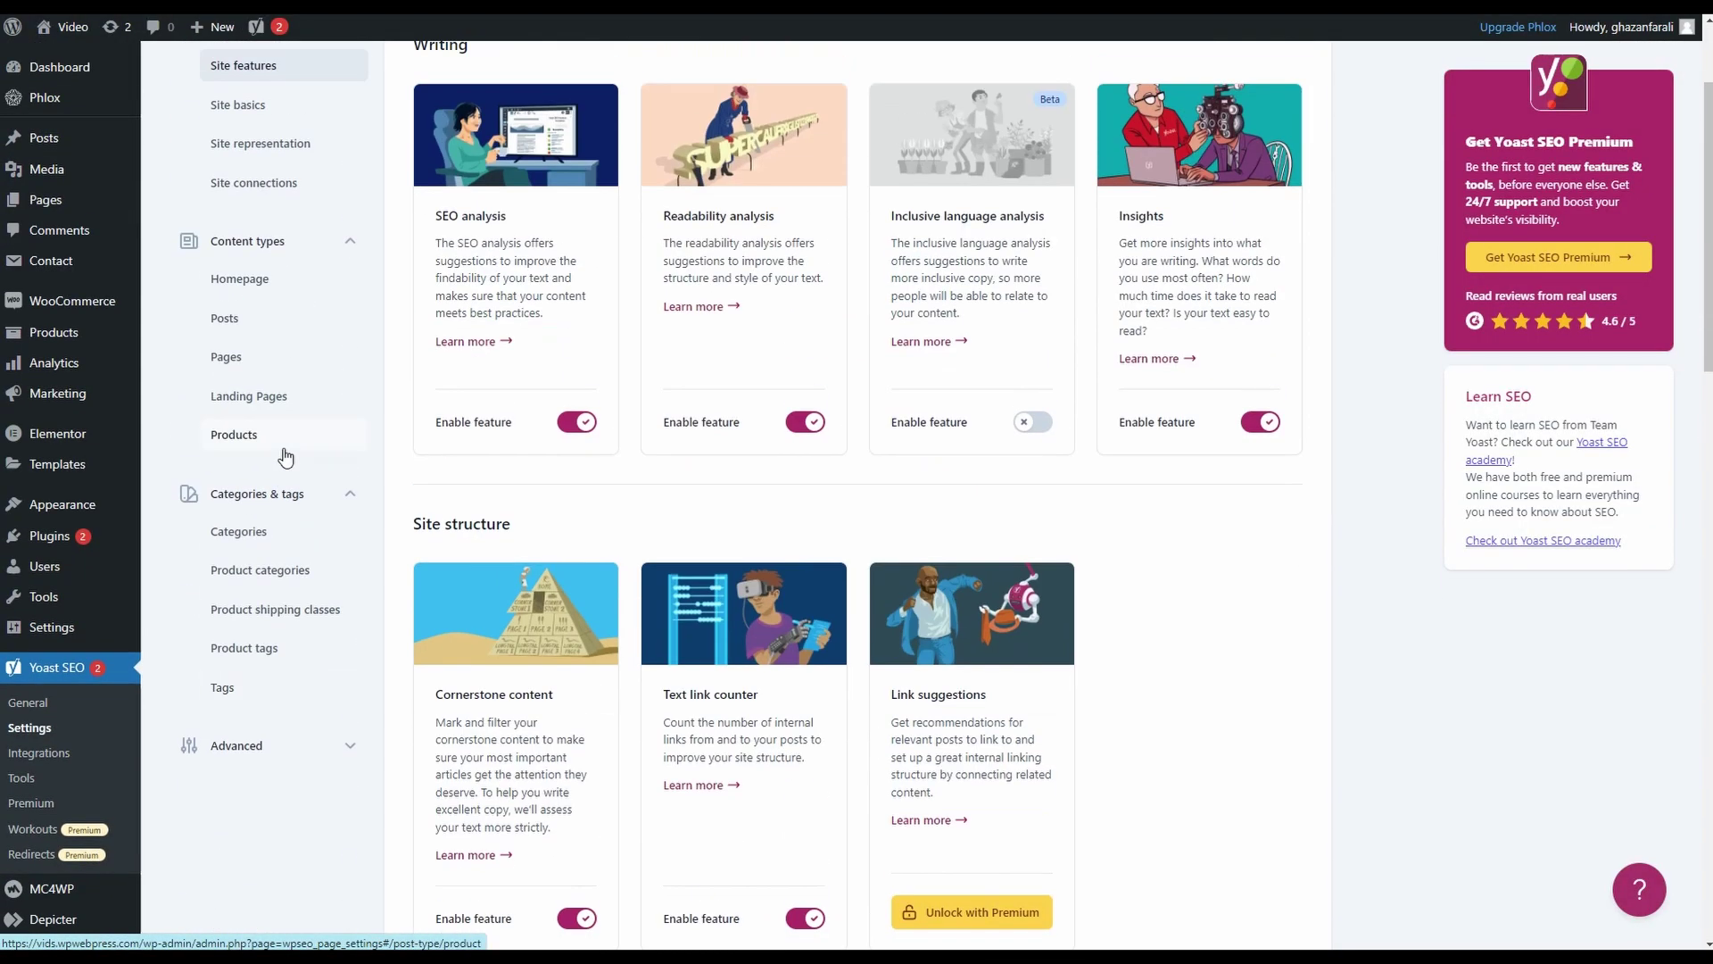
{"action": "scroll", "coordinate": [286, 457], "scroll_direction": "up", "scroll_amount": 3}
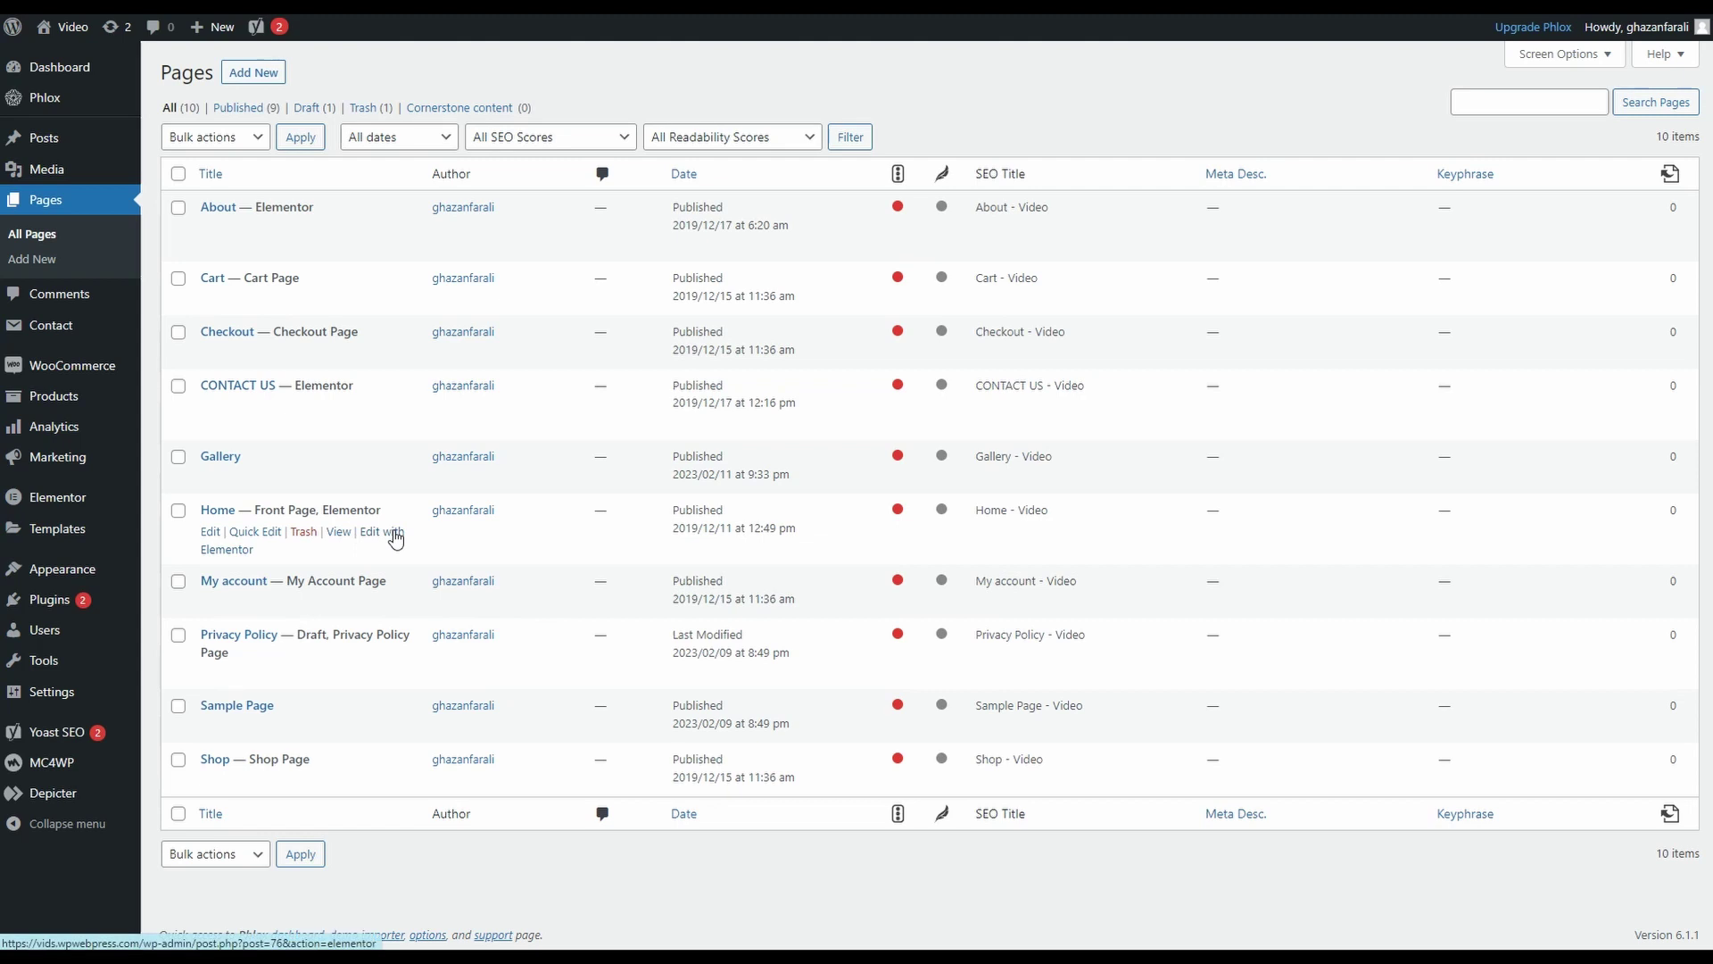
Edit the Home page with Elementor
{"action": "left_click", "coordinate": [395, 534]}
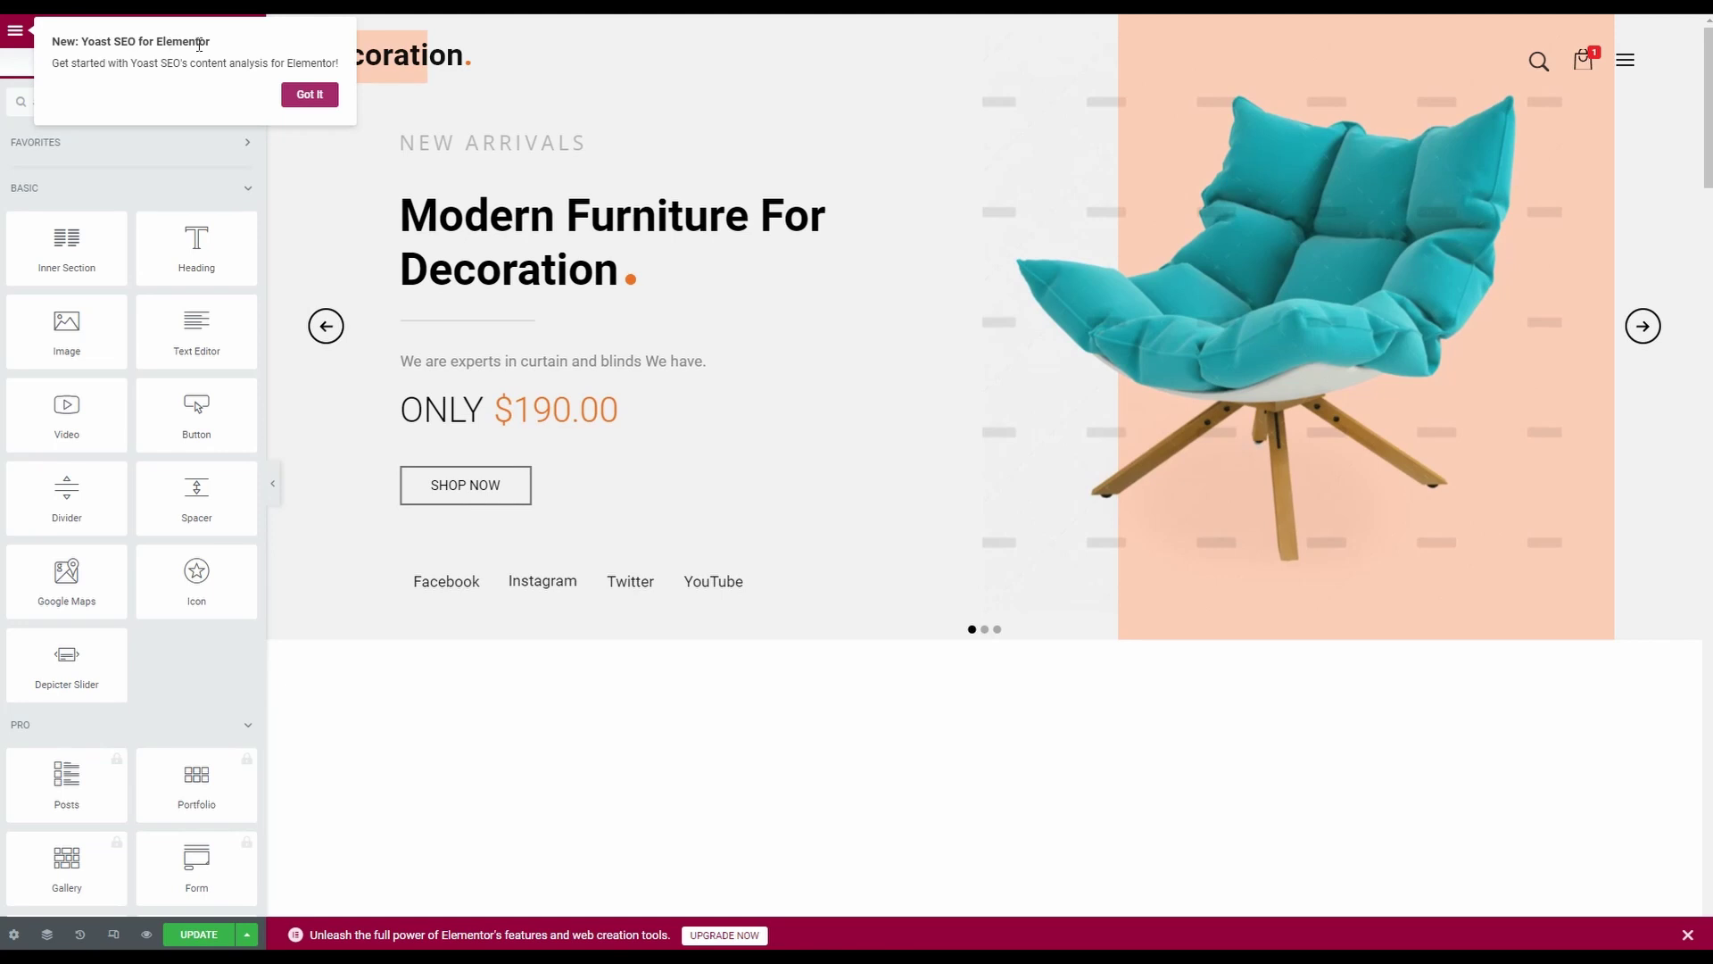
Dismiss the Yoast for Elementor notice and show the page's Yoast SEO settings panel
{"action": "left_click", "coordinate": [305, 96]}
{"action": "left_click", "coordinate": [18, 32]}
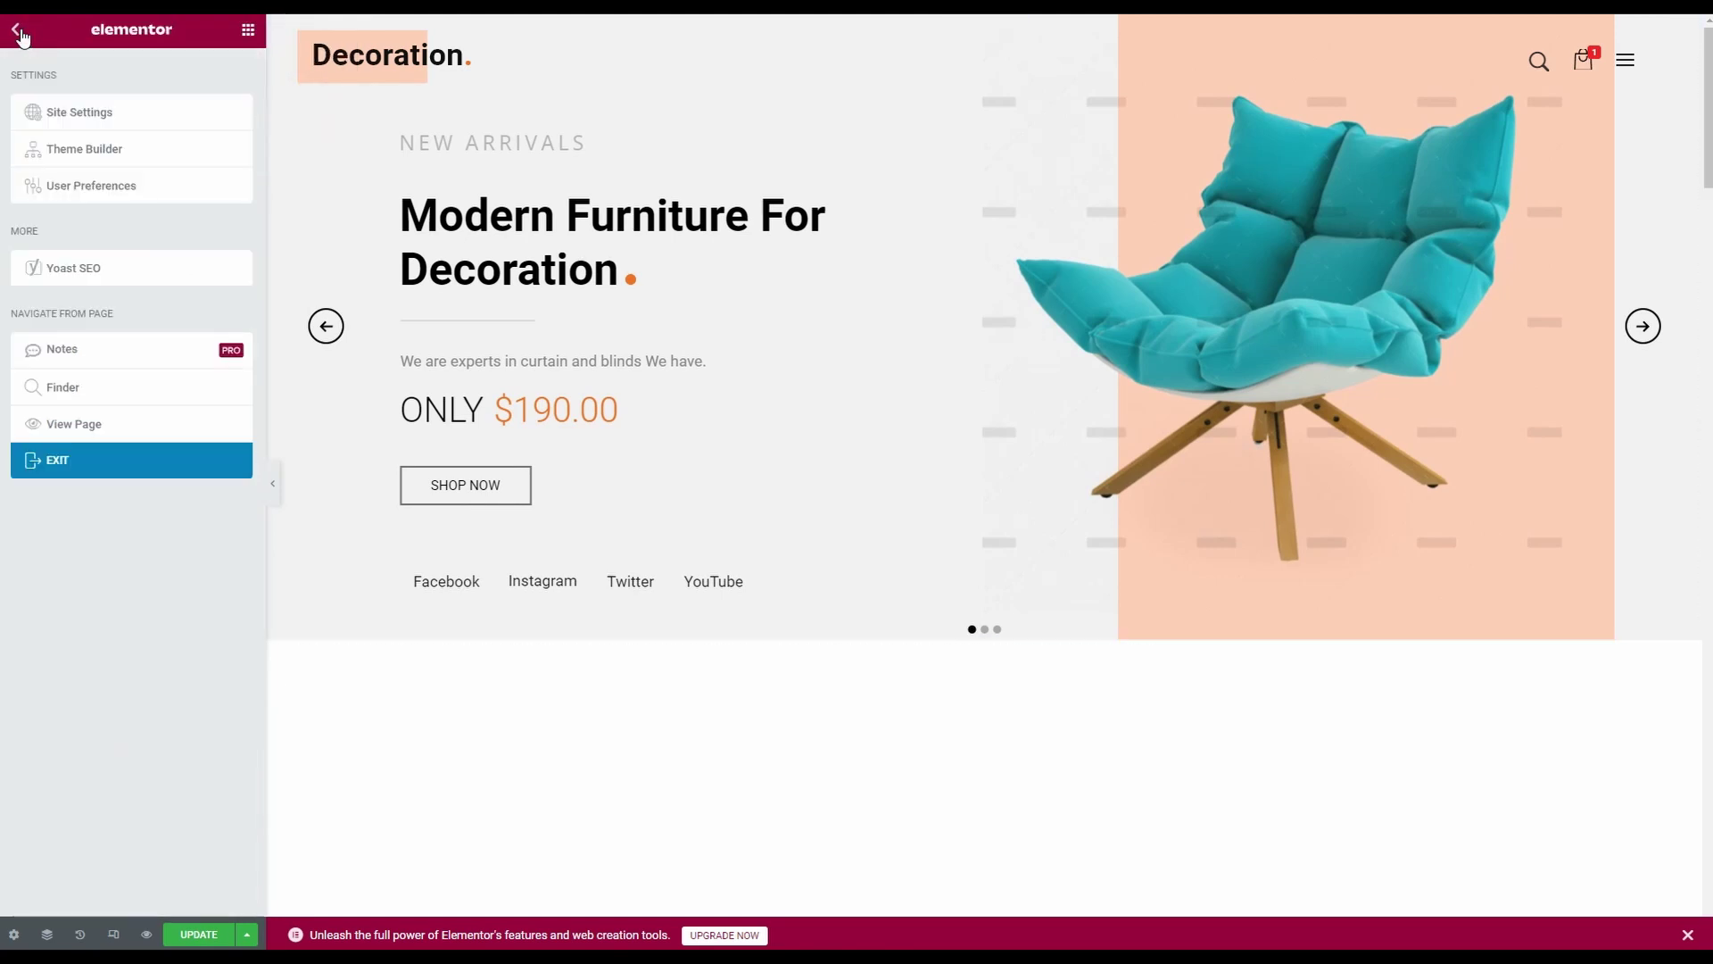
{"action": "left_click", "coordinate": [72, 270]}
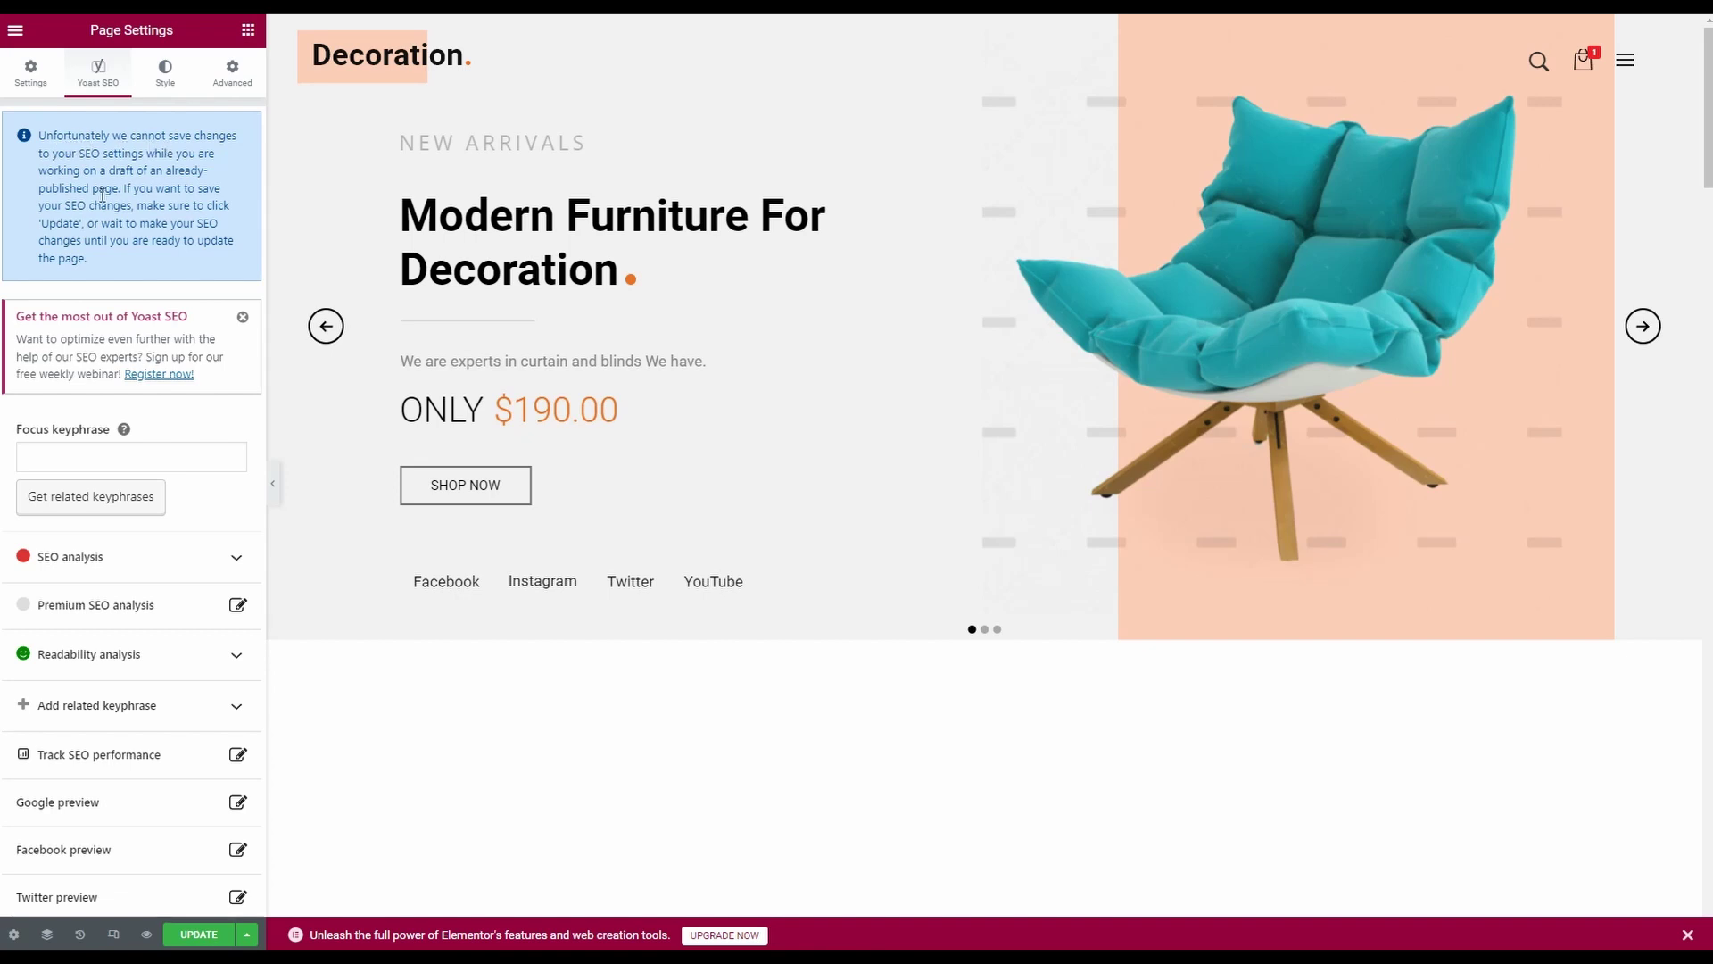
{"action": "scroll", "coordinate": [101, 221], "scroll_direction": "down", "scroll_amount": 2}
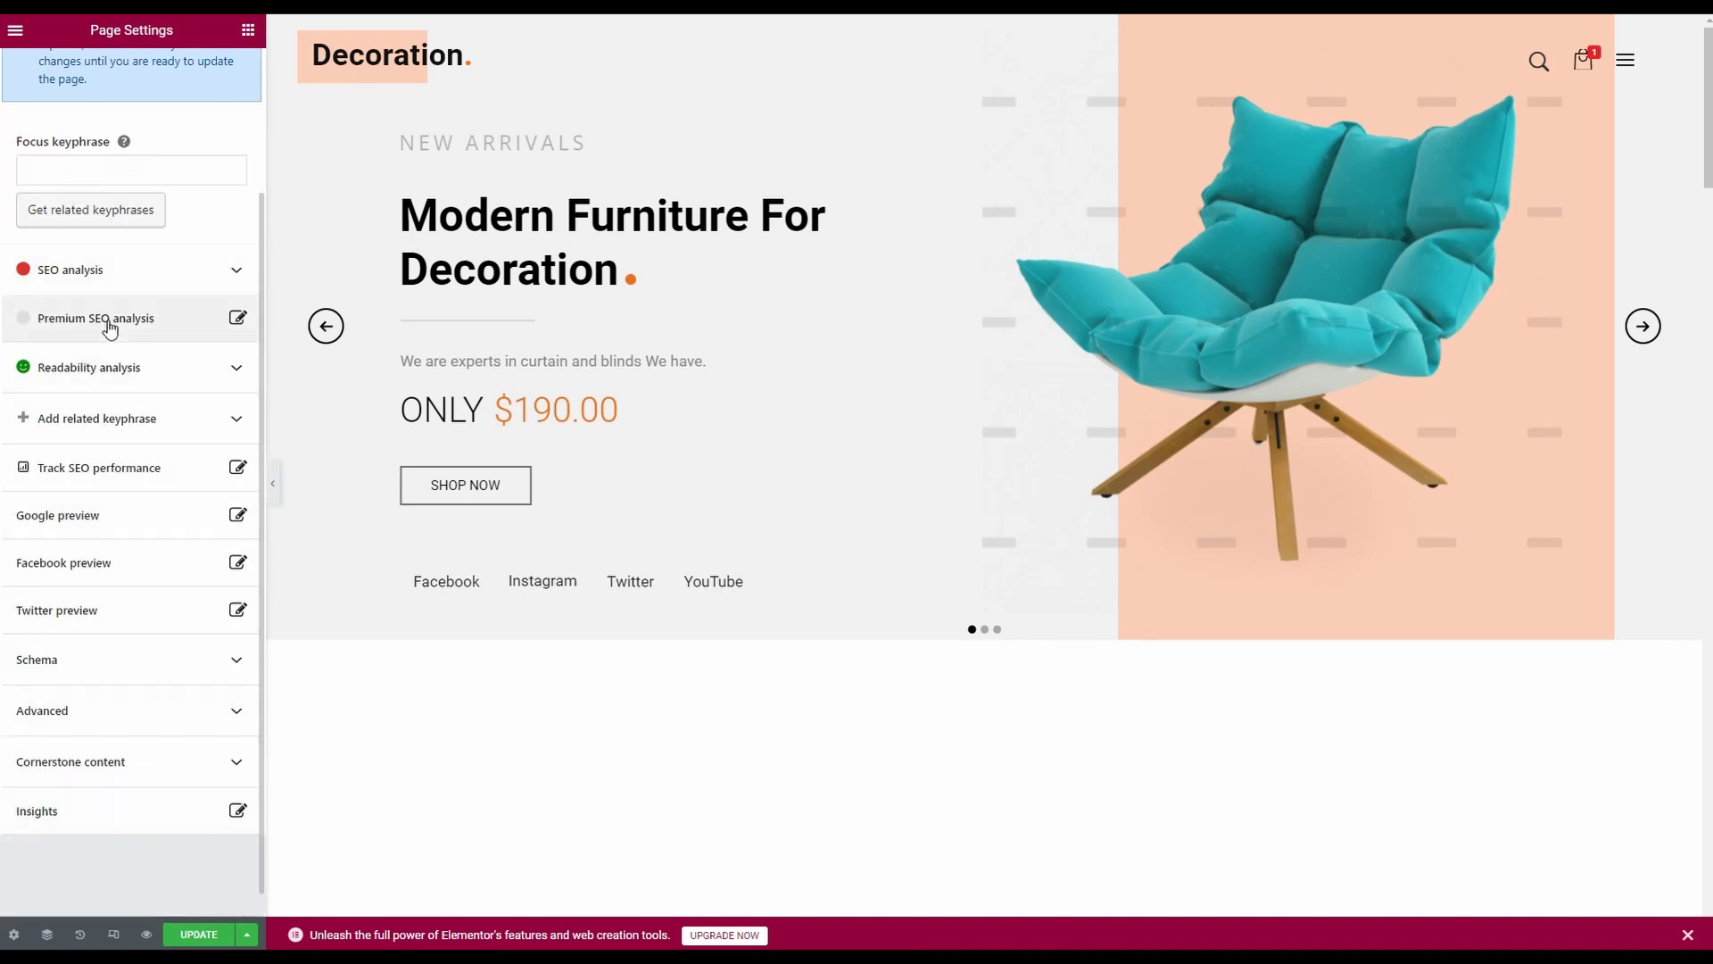
{"action": "scroll", "coordinate": [115, 321], "scroll_direction": "up", "scroll_amount": 2}
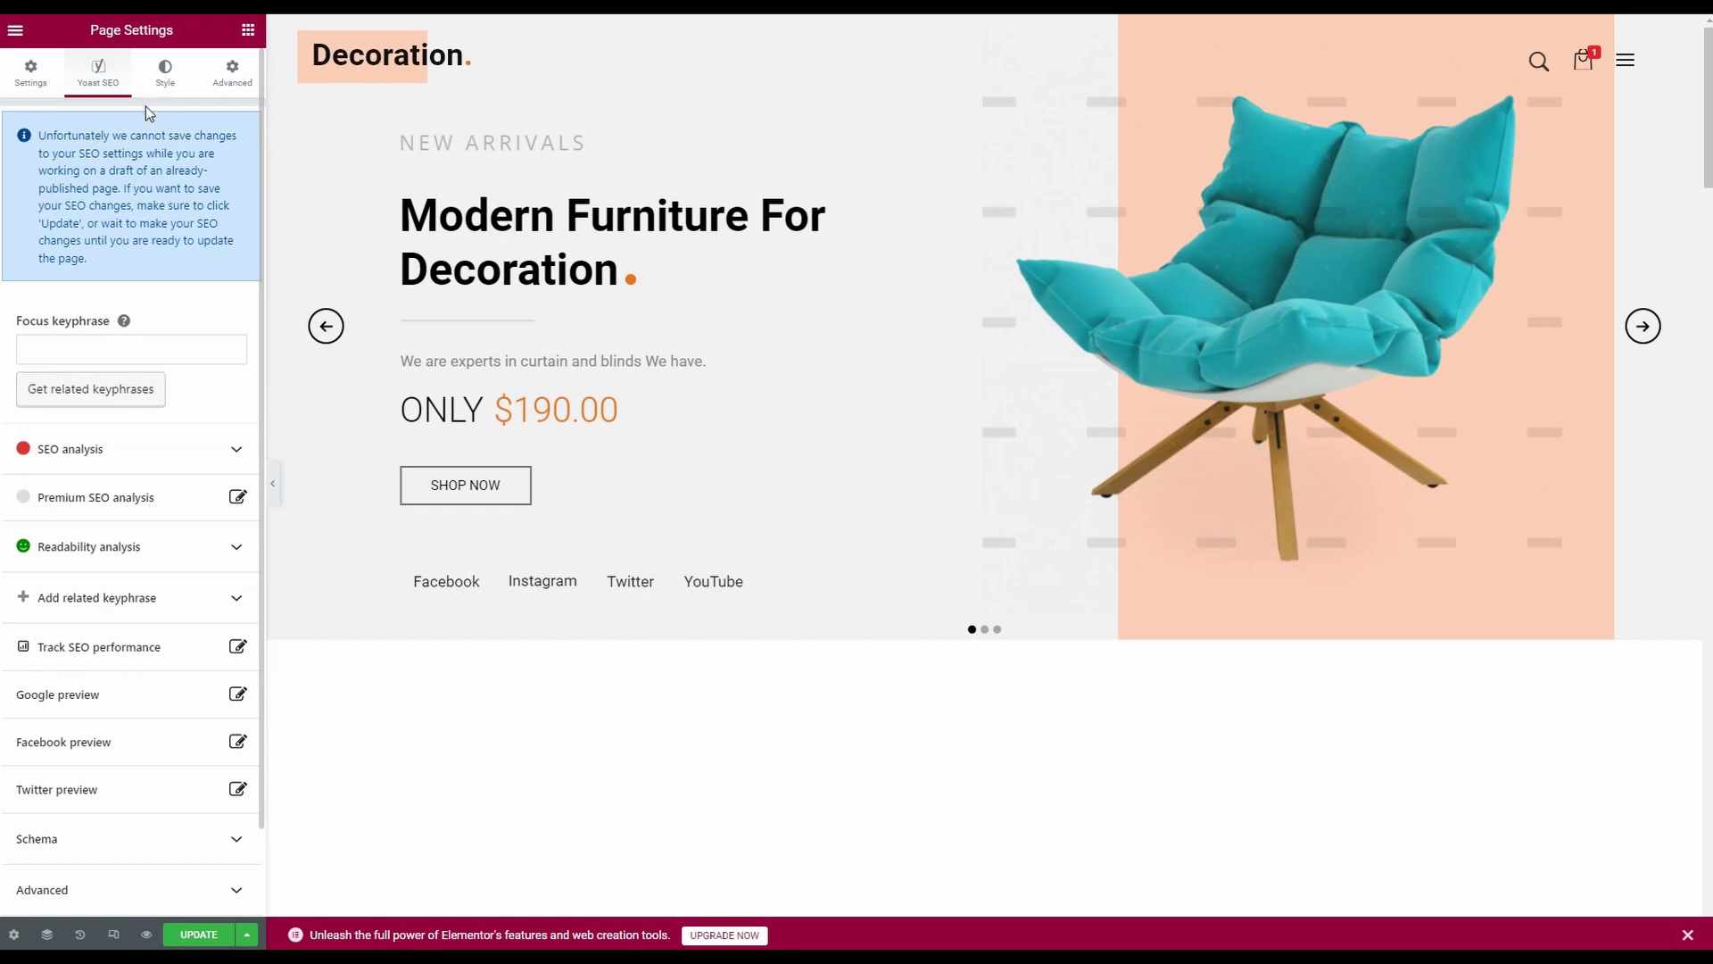
Search widgets for 'bread' and drop a Breadcrumbs widget below the hero slider
{"action": "left_click", "coordinate": [16, 30]}
{"action": "left_click", "coordinate": [15, 30]}
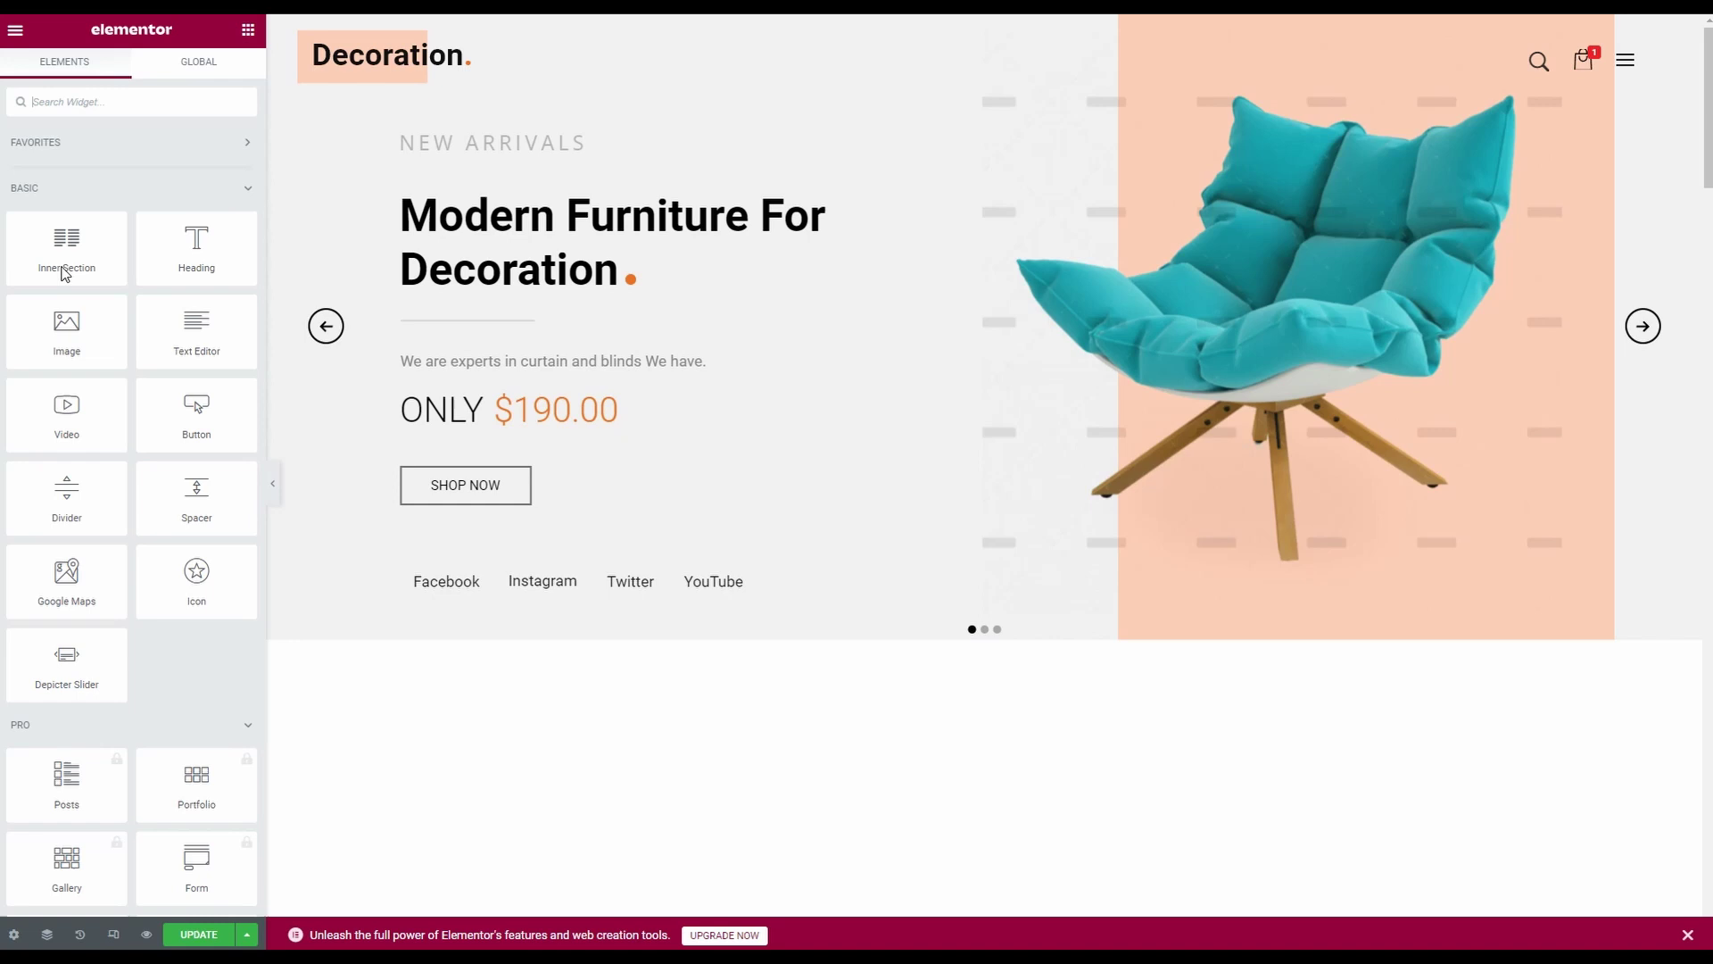
{"action": "left_click", "coordinate": [47, 104]}
{"action": "type", "text": "bread"}
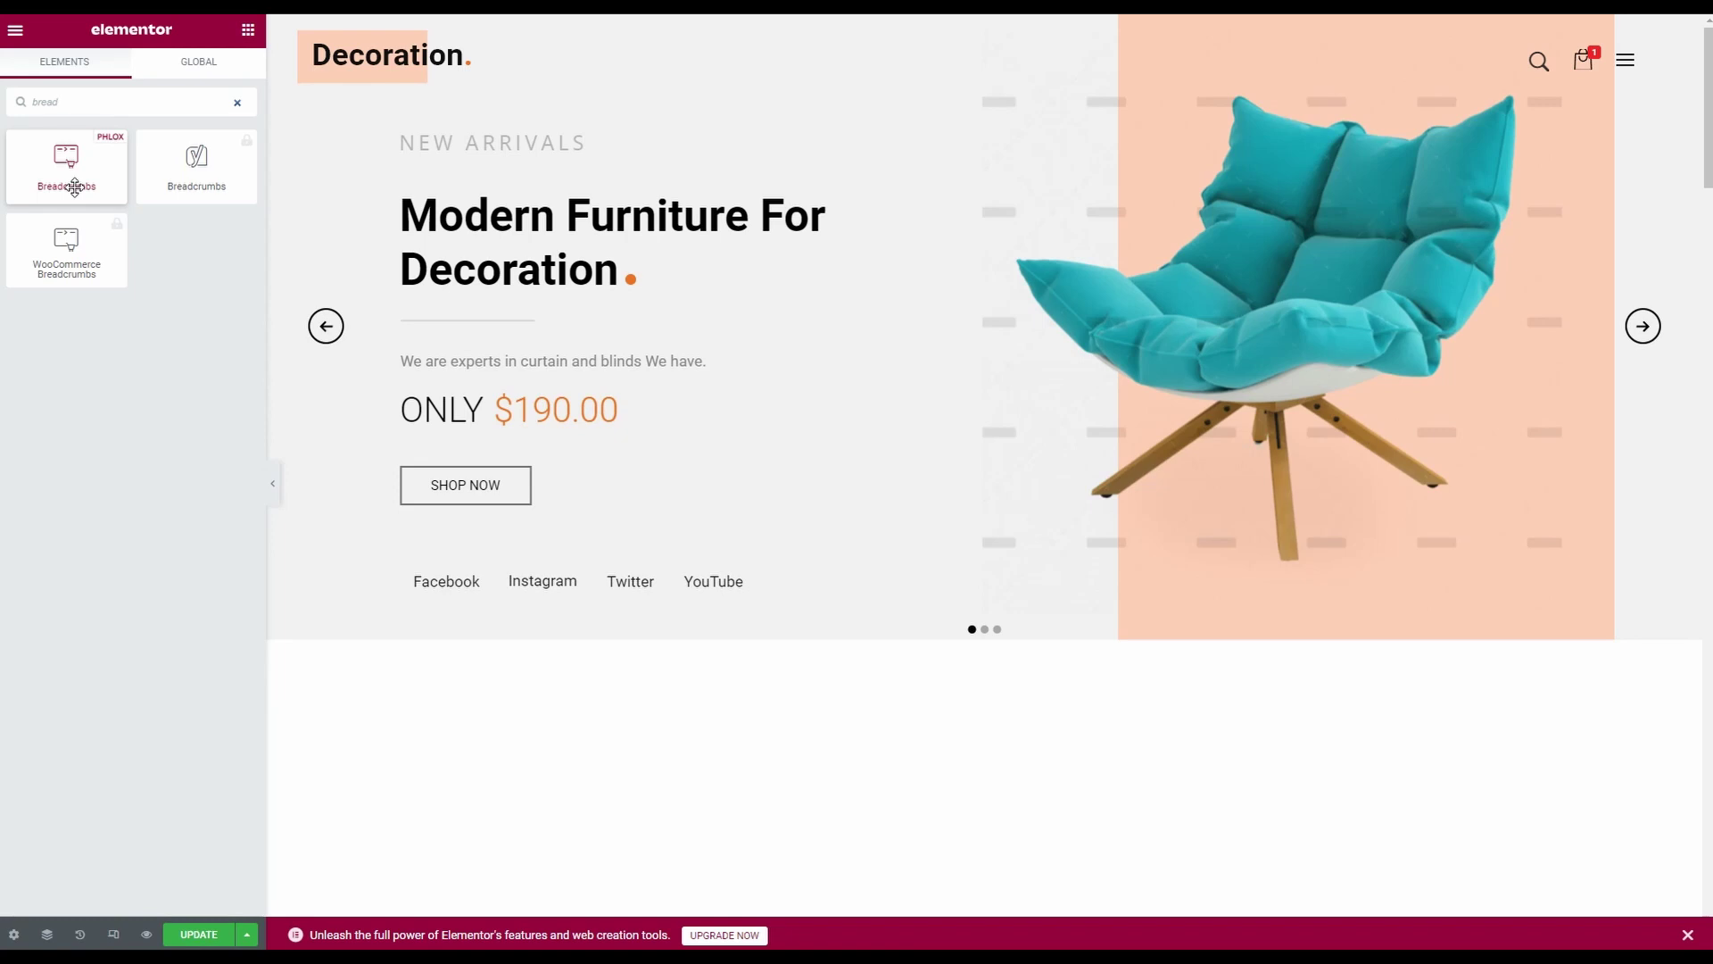
{"action": "left_click_drag", "start_coordinate": [67, 169], "coordinate": [780, 639]}
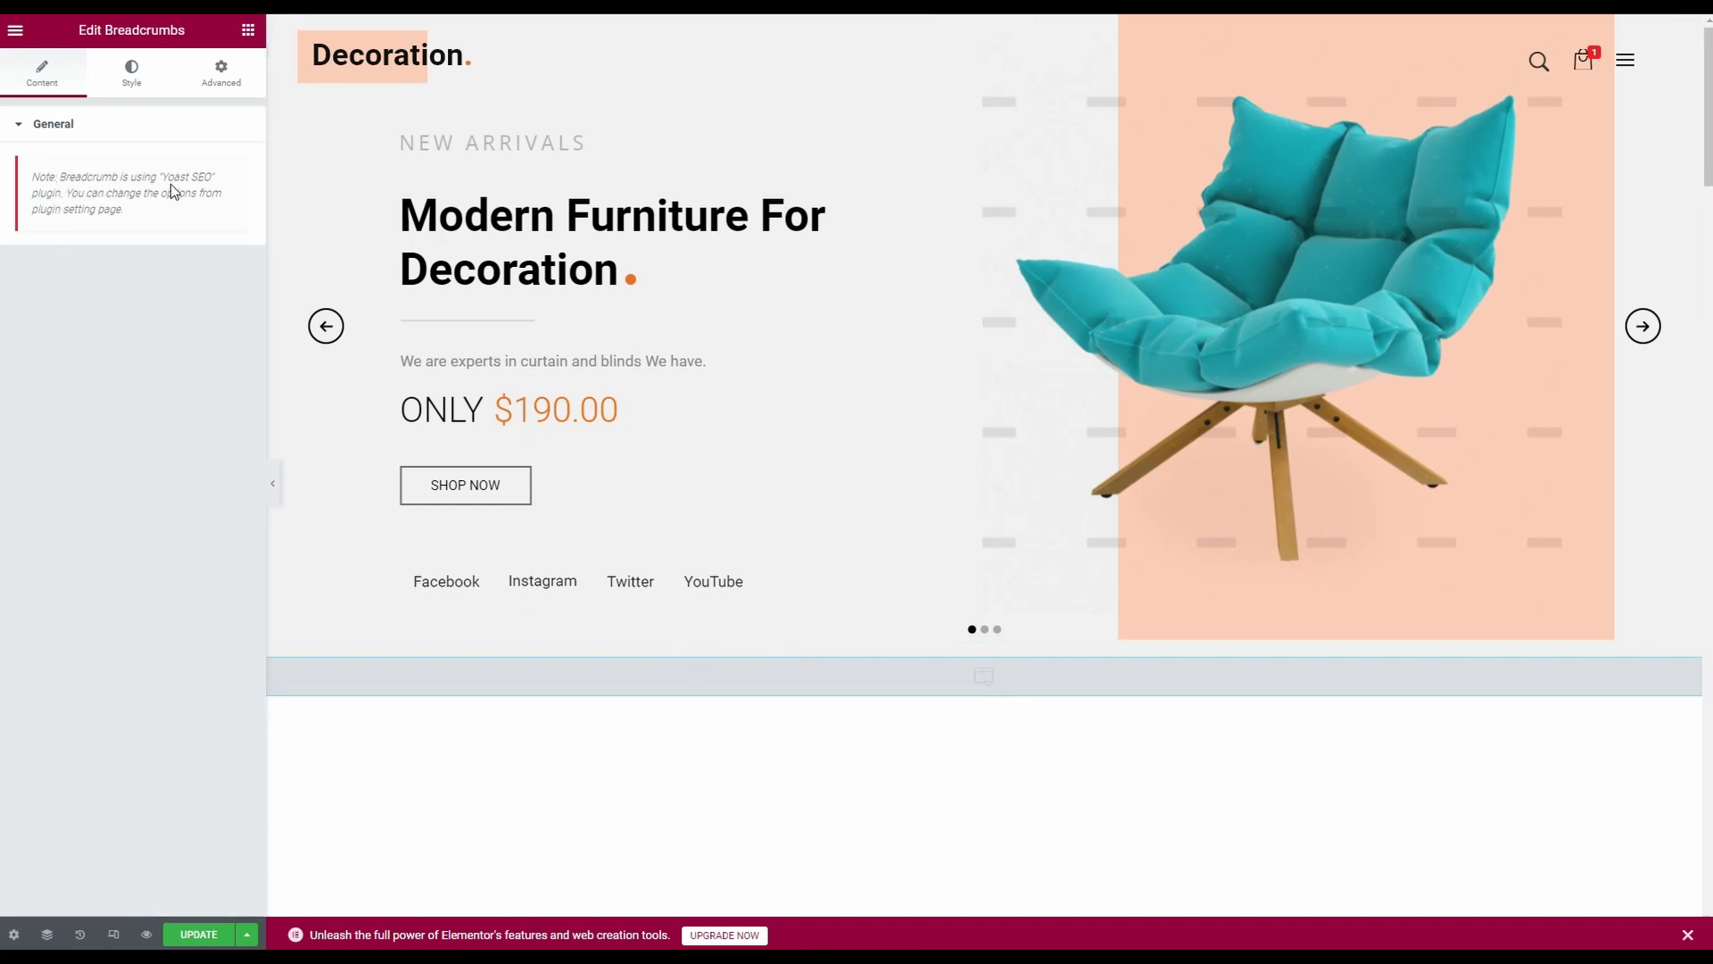
Update the Home page so a 'Home' breadcrumb appears live beneath the slider
{"action": "left_click", "coordinate": [124, 87]}
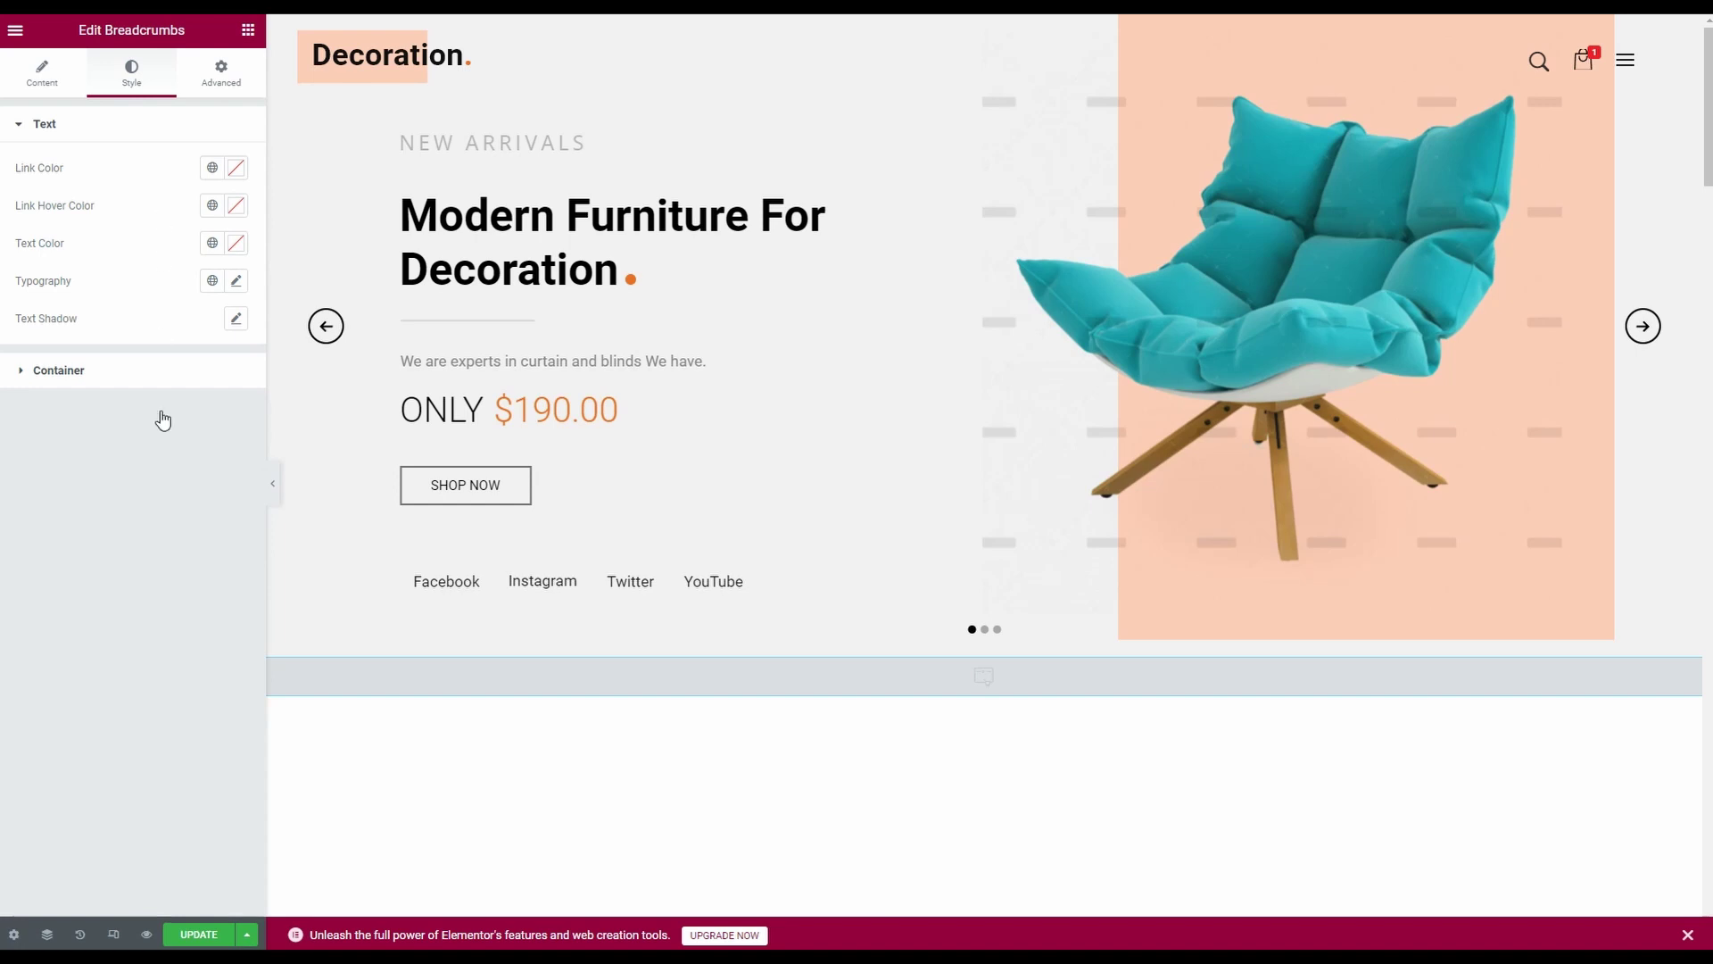
{"action": "left_click", "coordinate": [213, 936]}
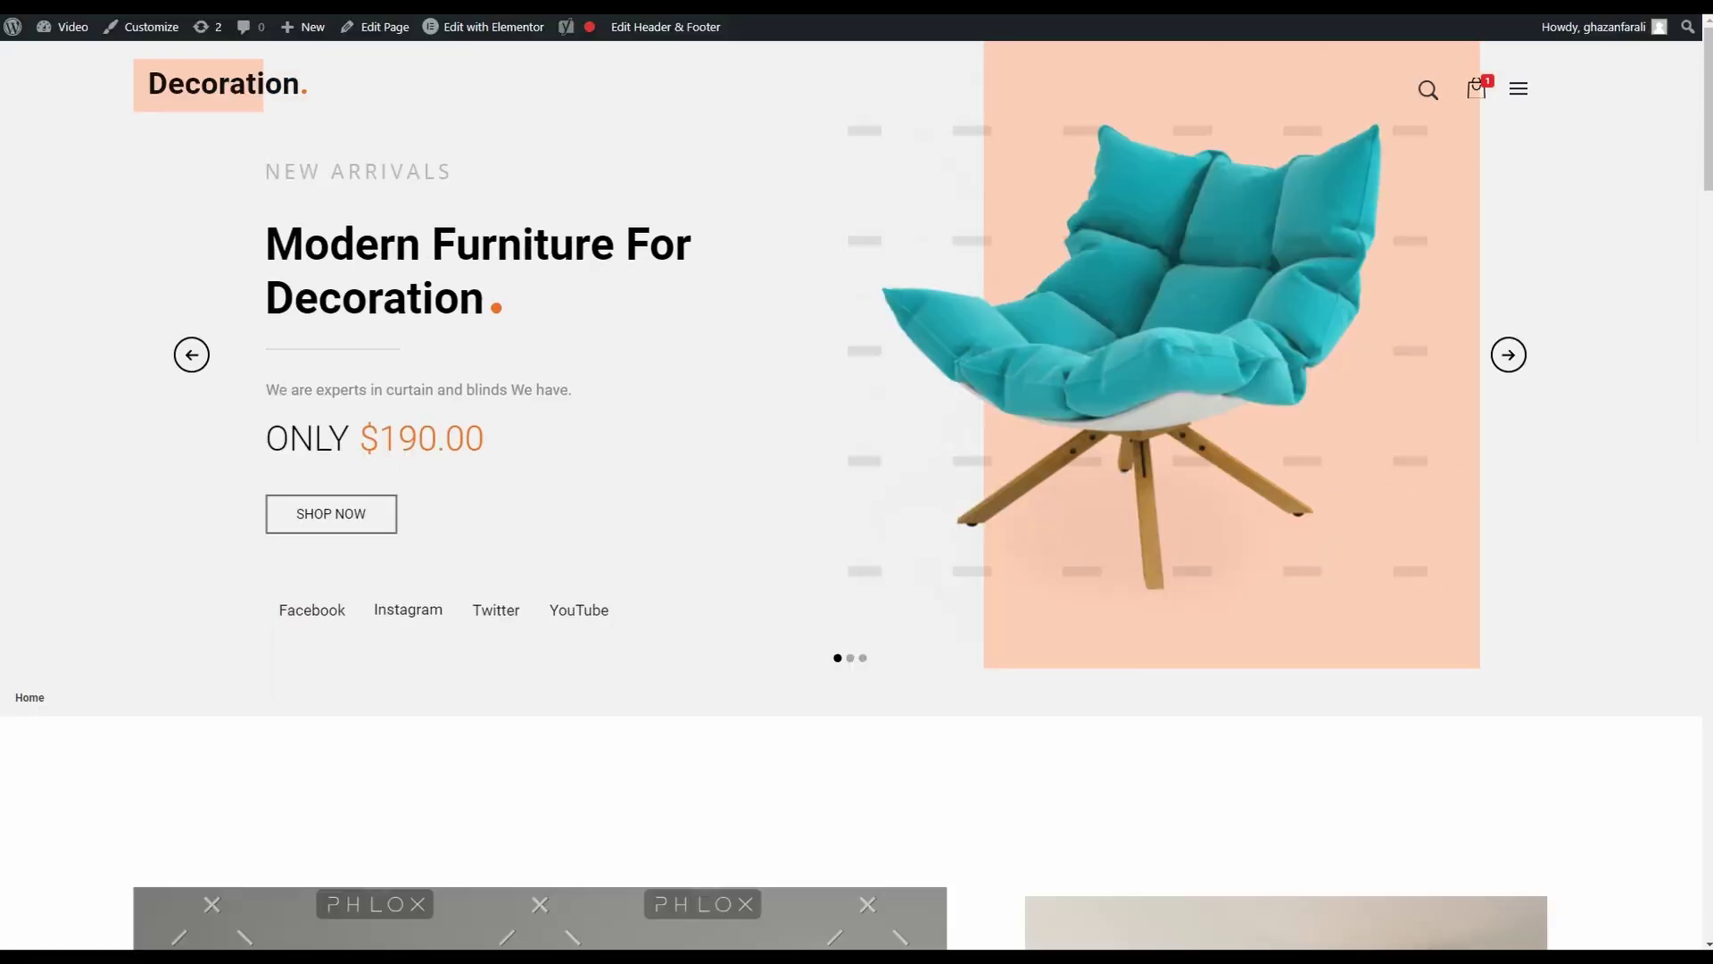
{"action": "left_click_drag", "start_coordinate": [59, 709], "coordinate": [19, 699]}
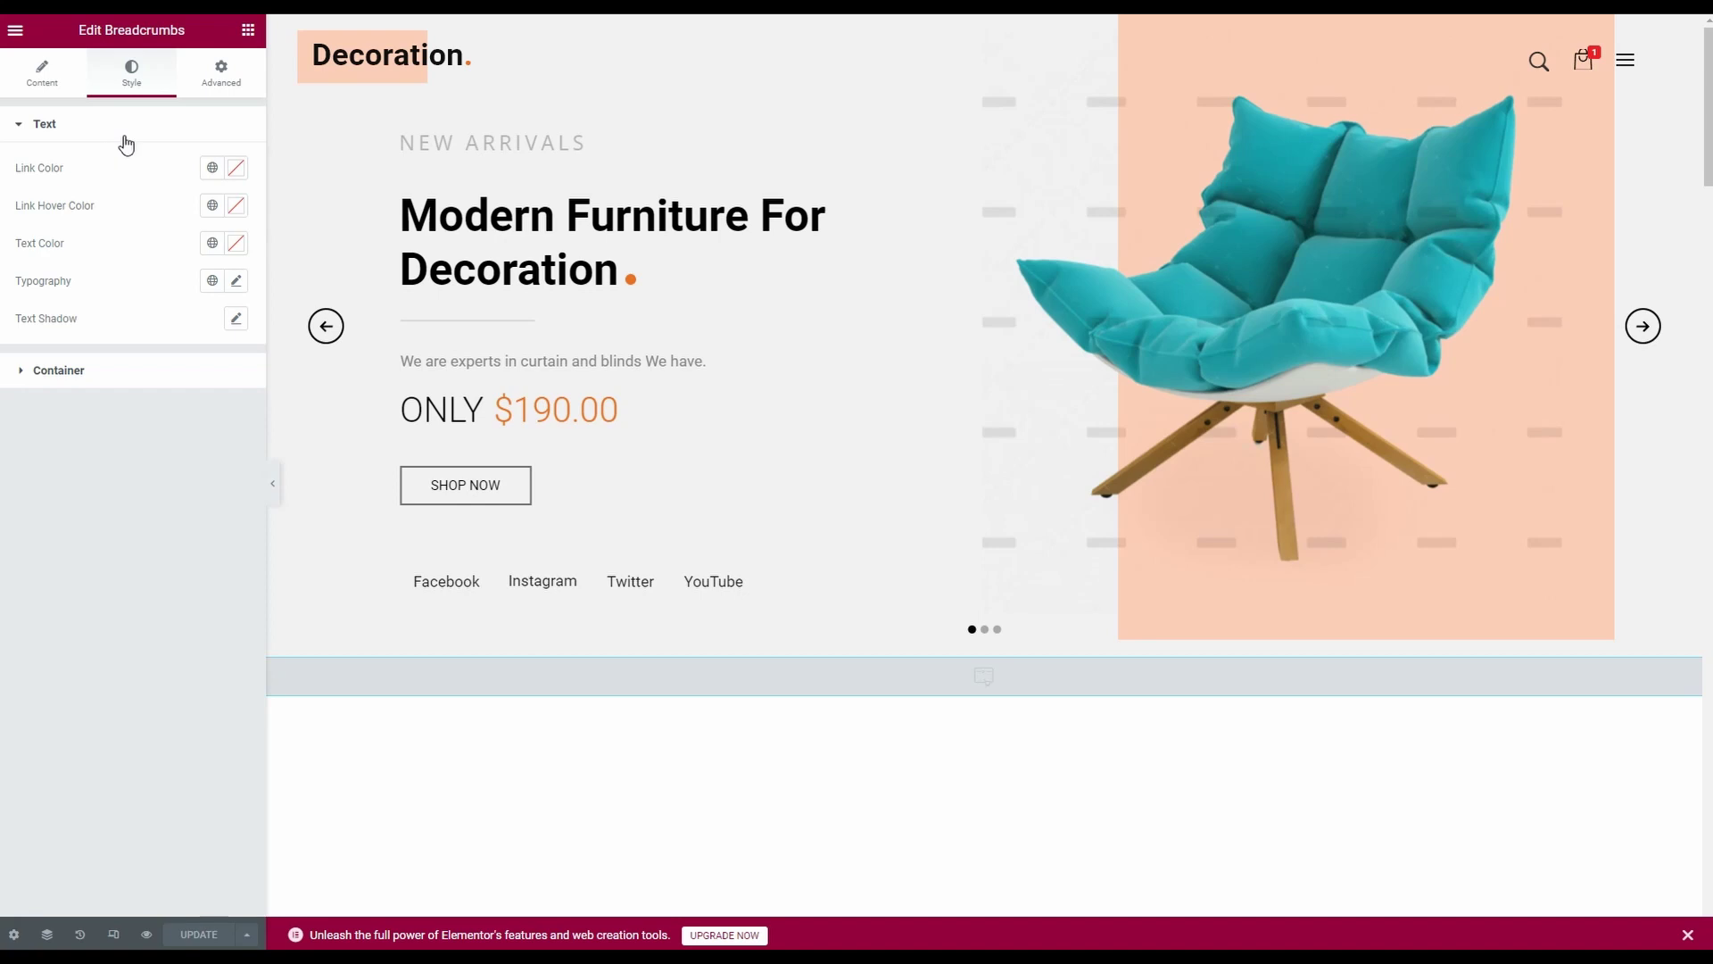
Go to the Breadcrumbs section under Advanced in the Yoast SEO settings
{"action": "left_click", "coordinate": [43, 79]}
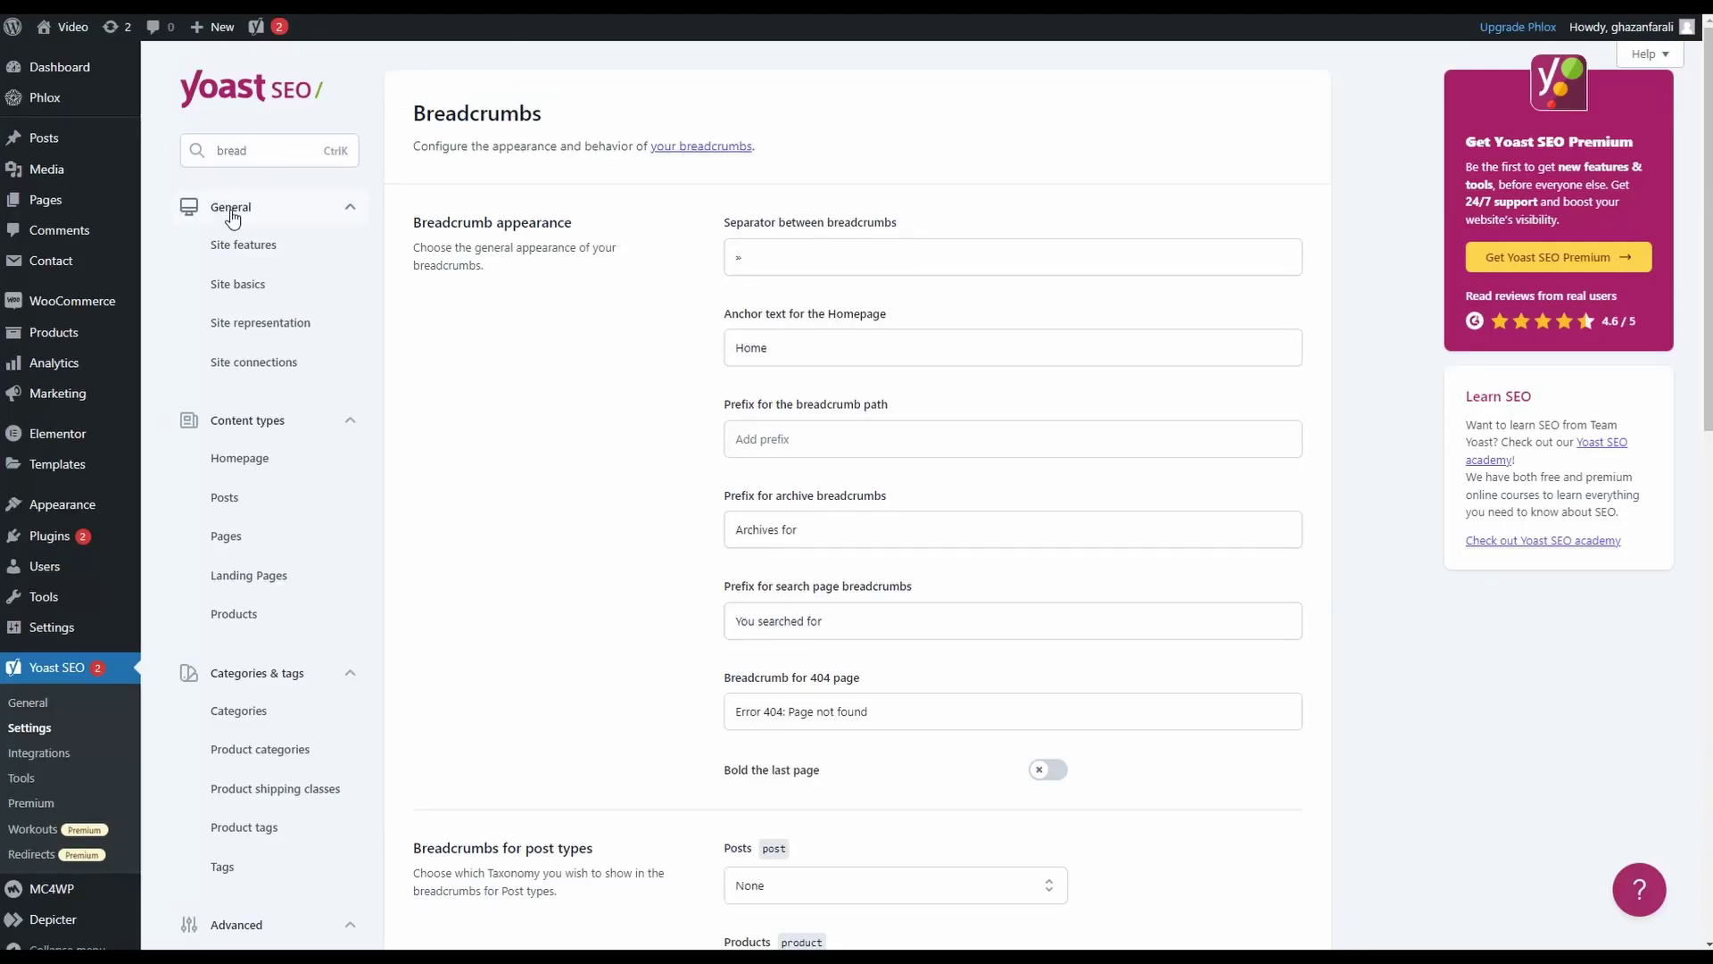
{"action": "left_click", "coordinate": [232, 210]}
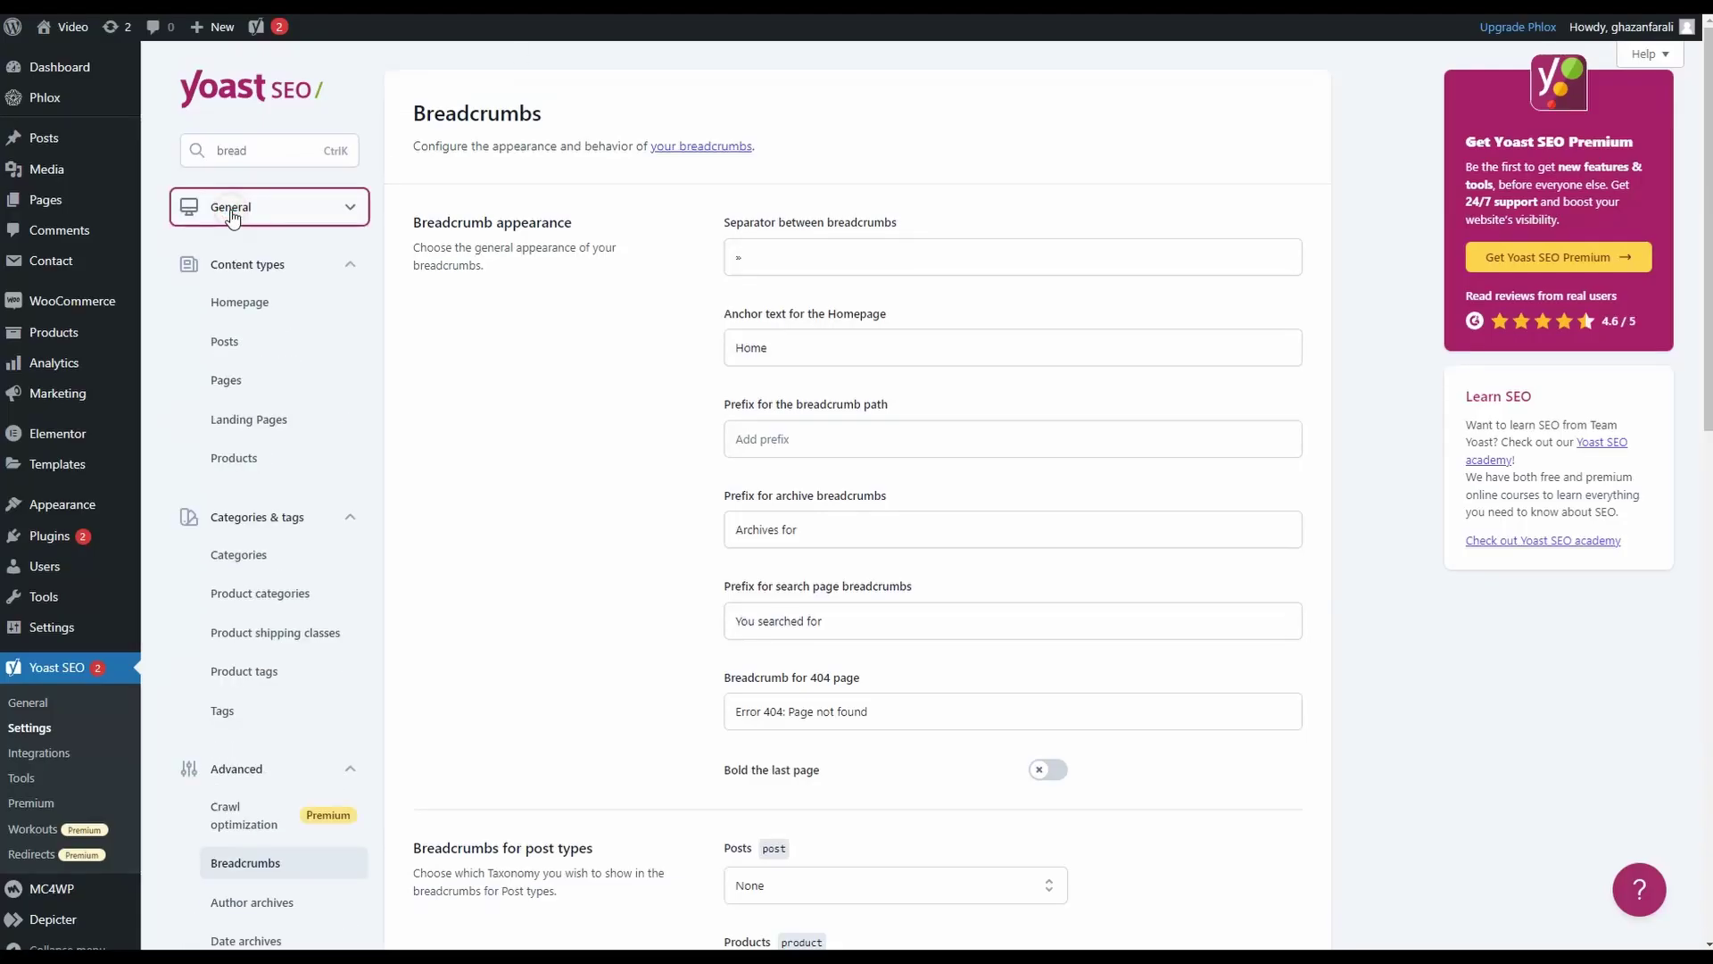
{"action": "left_click", "coordinate": [232, 214]}
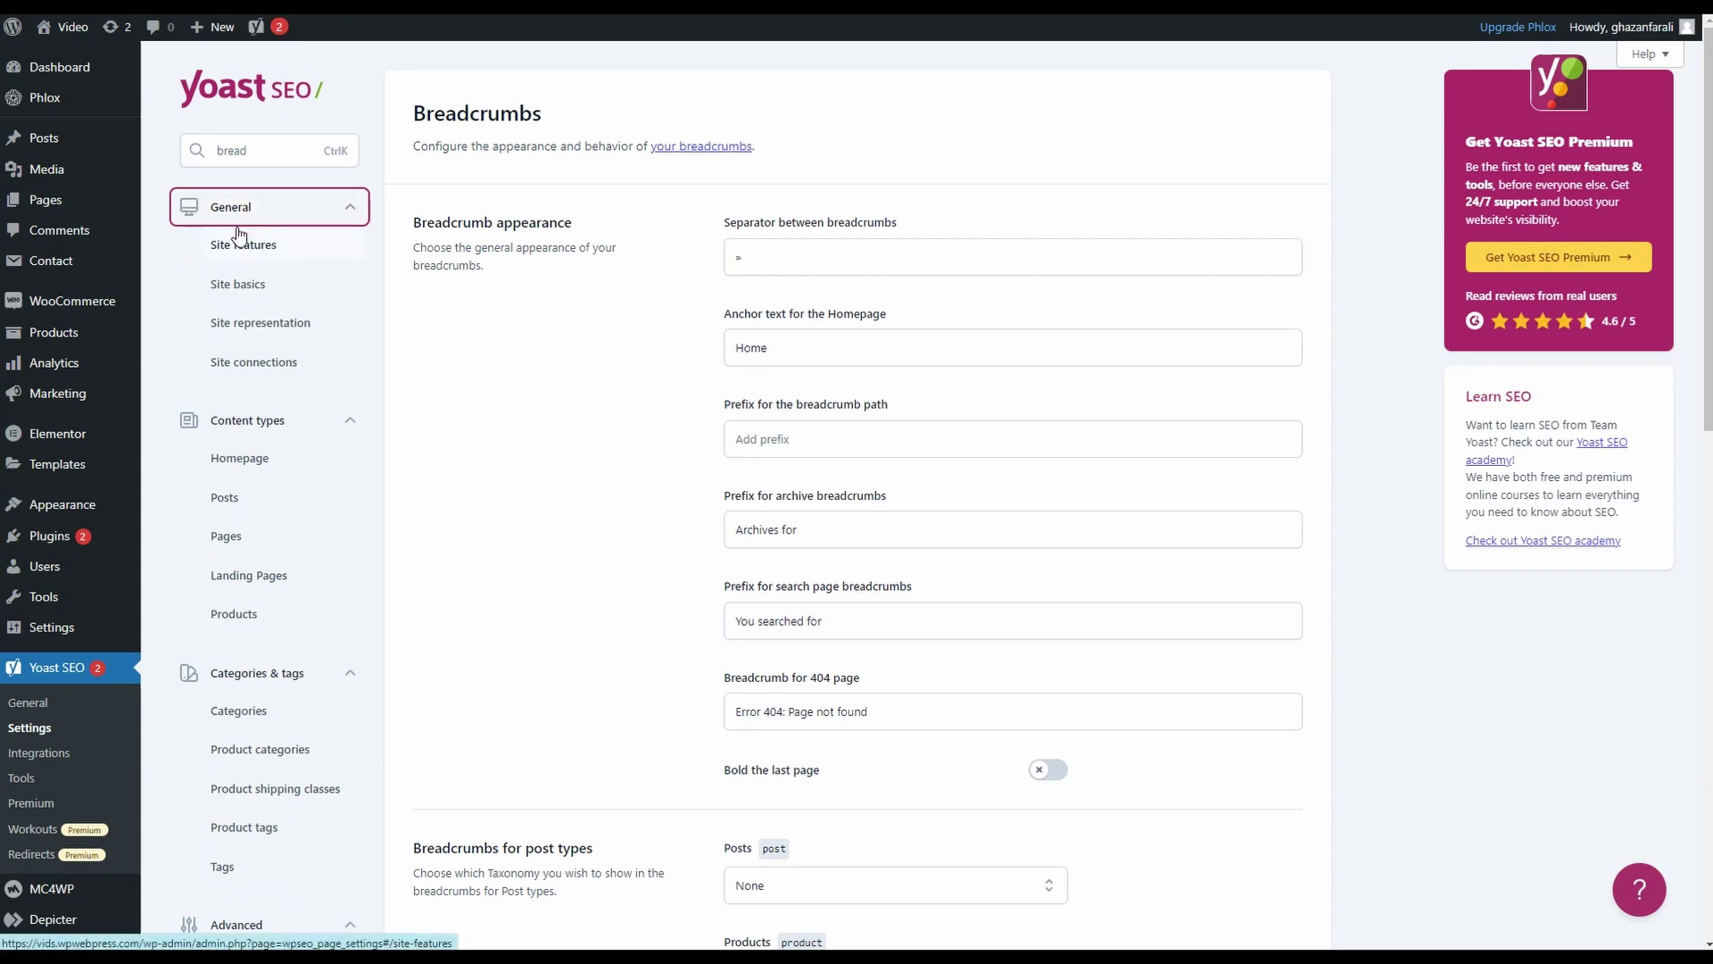
{"action": "scroll", "coordinate": [256, 776], "scroll_direction": "down", "scroll_amount": 3}
{"action": "left_click", "coordinate": [255, 656]}
{"action": "left_click", "coordinate": [255, 657]}
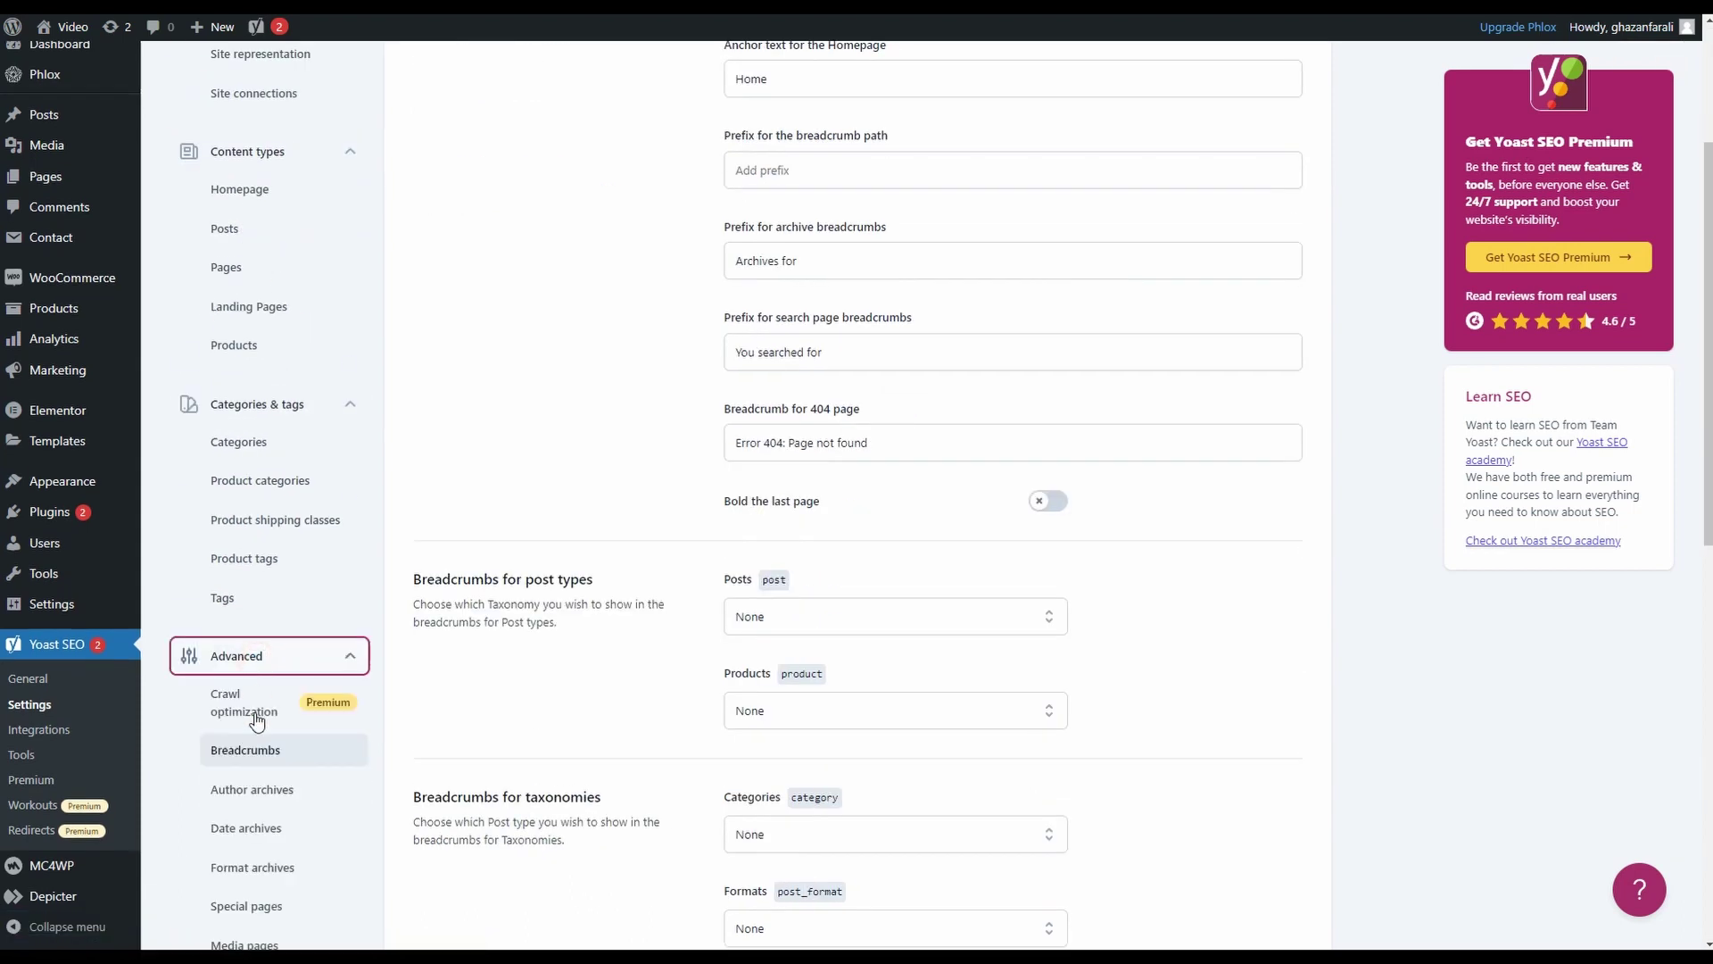
{"action": "left_click", "coordinate": [246, 752]}
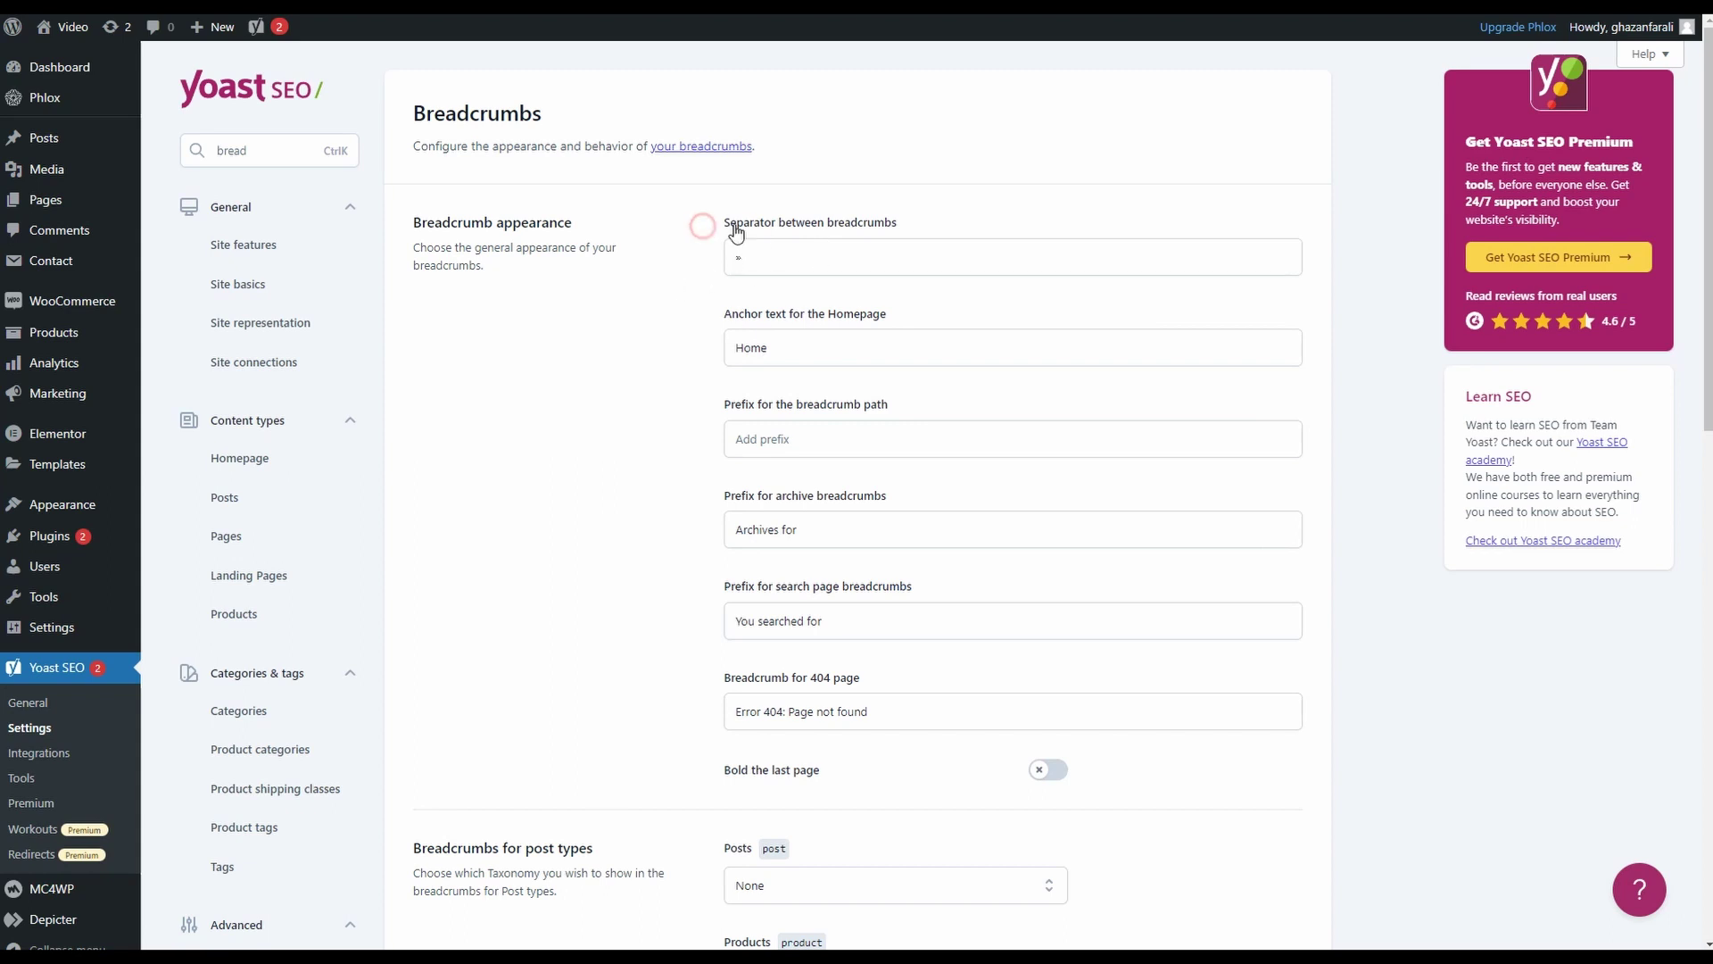
Review the separator and 'Home' anchor text, then scroll to the post-type breadcrumb options
{"action": "left_click_drag", "start_coordinate": [702, 223], "coordinate": [906, 228]}
{"action": "double_click", "coordinate": [739, 258]}
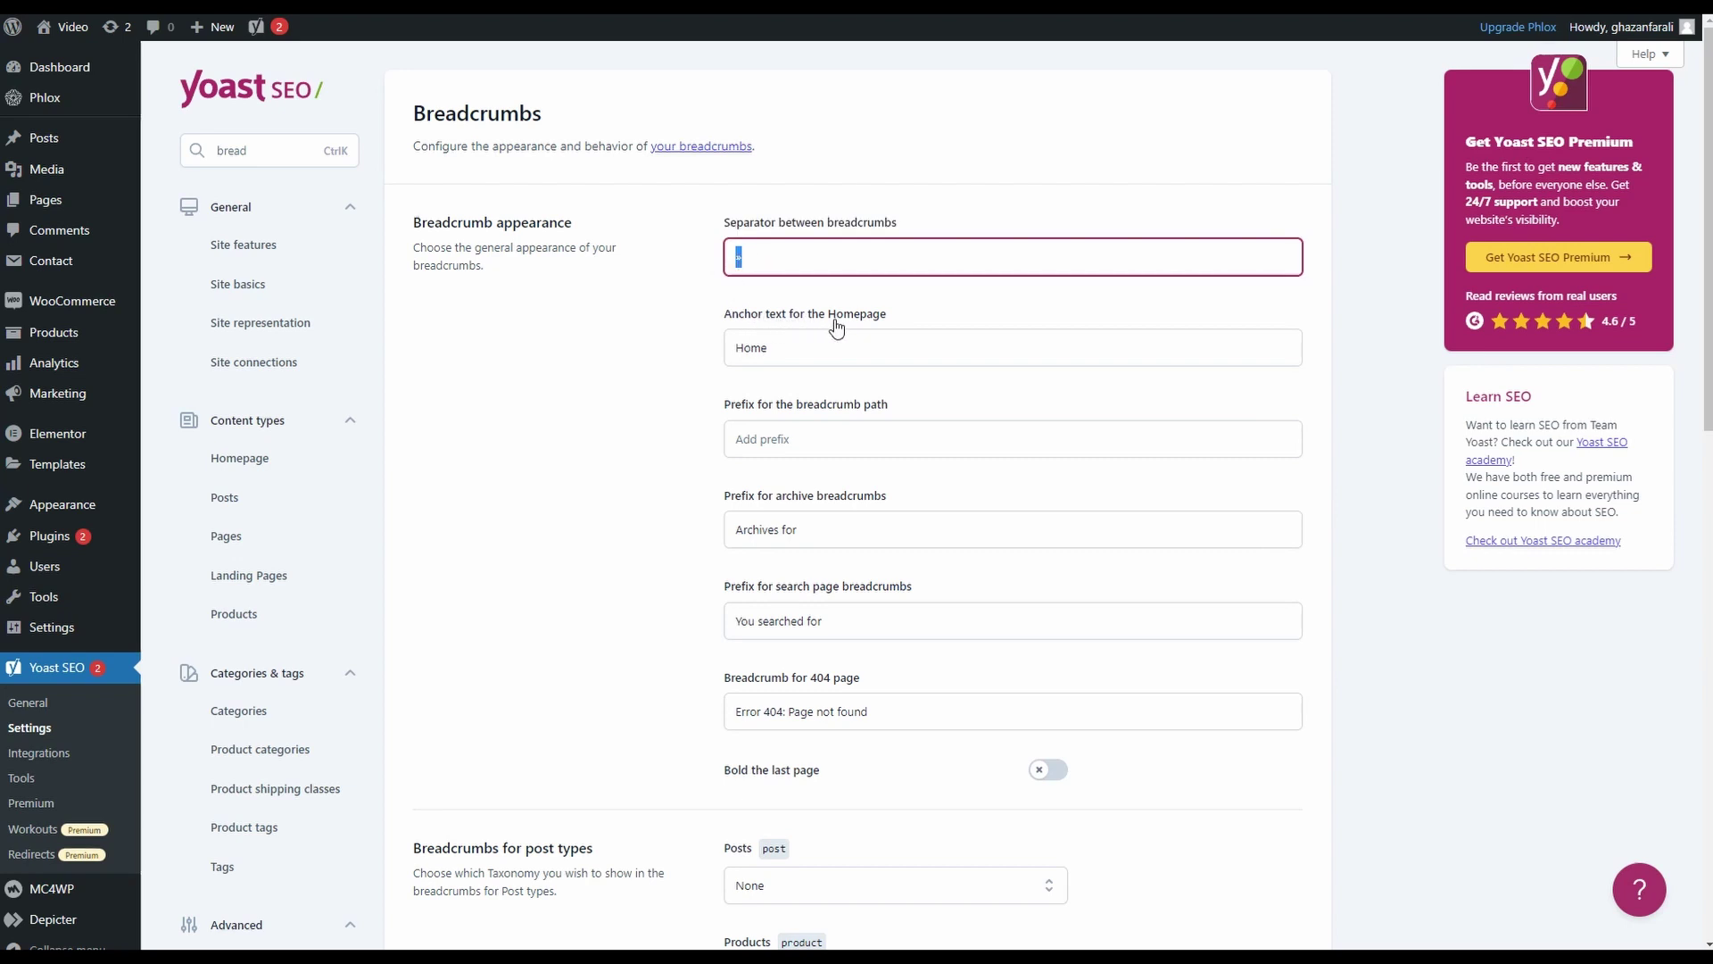
{"action": "left_click_drag", "start_coordinate": [792, 352], "coordinate": [732, 352]}
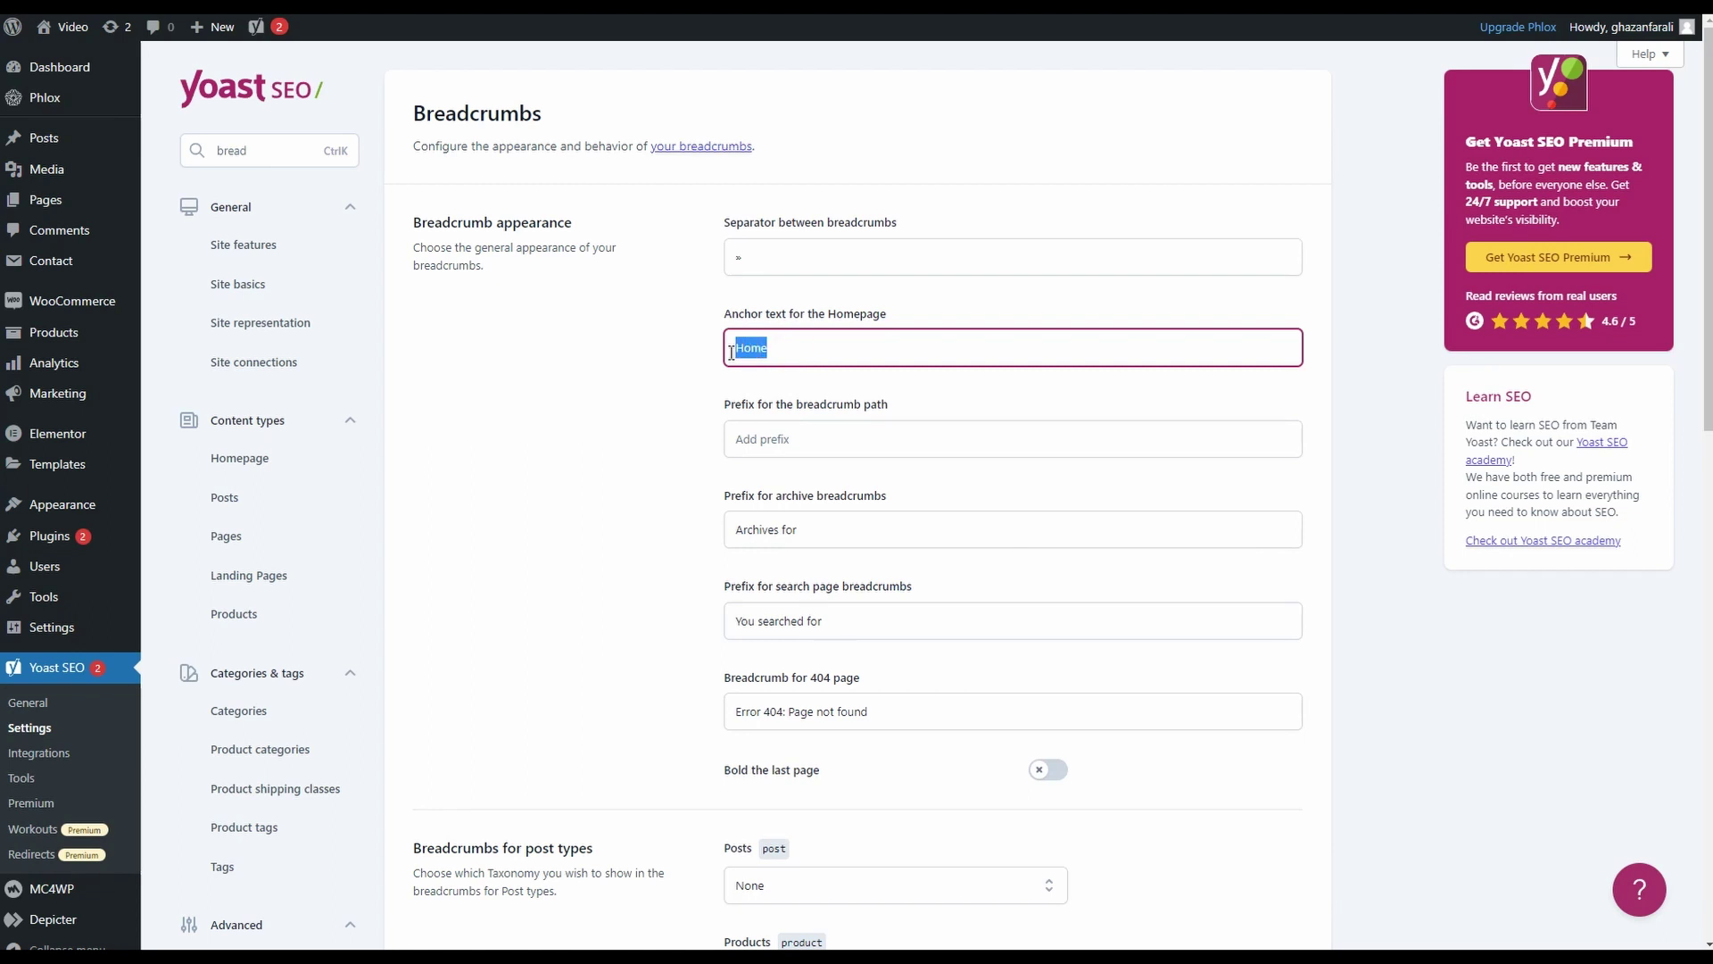
{"action": "left_click", "coordinate": [687, 430]}
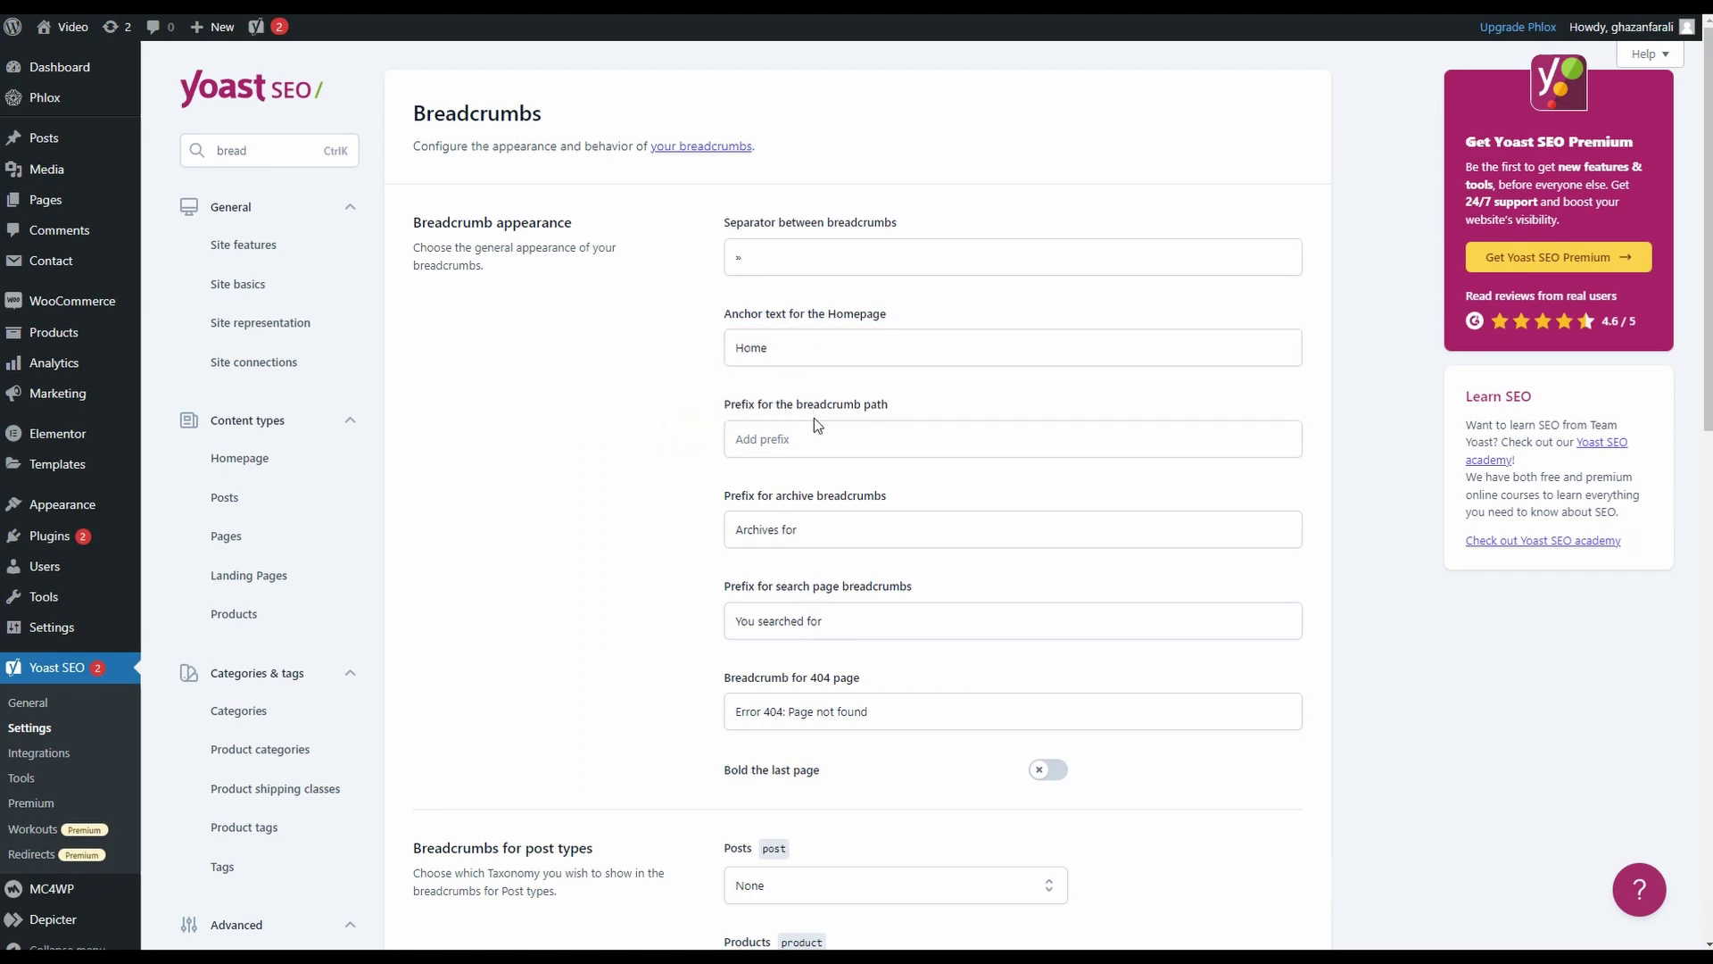
{"action": "scroll", "coordinate": [807, 444], "scroll_direction": "down", "scroll_amount": 2}
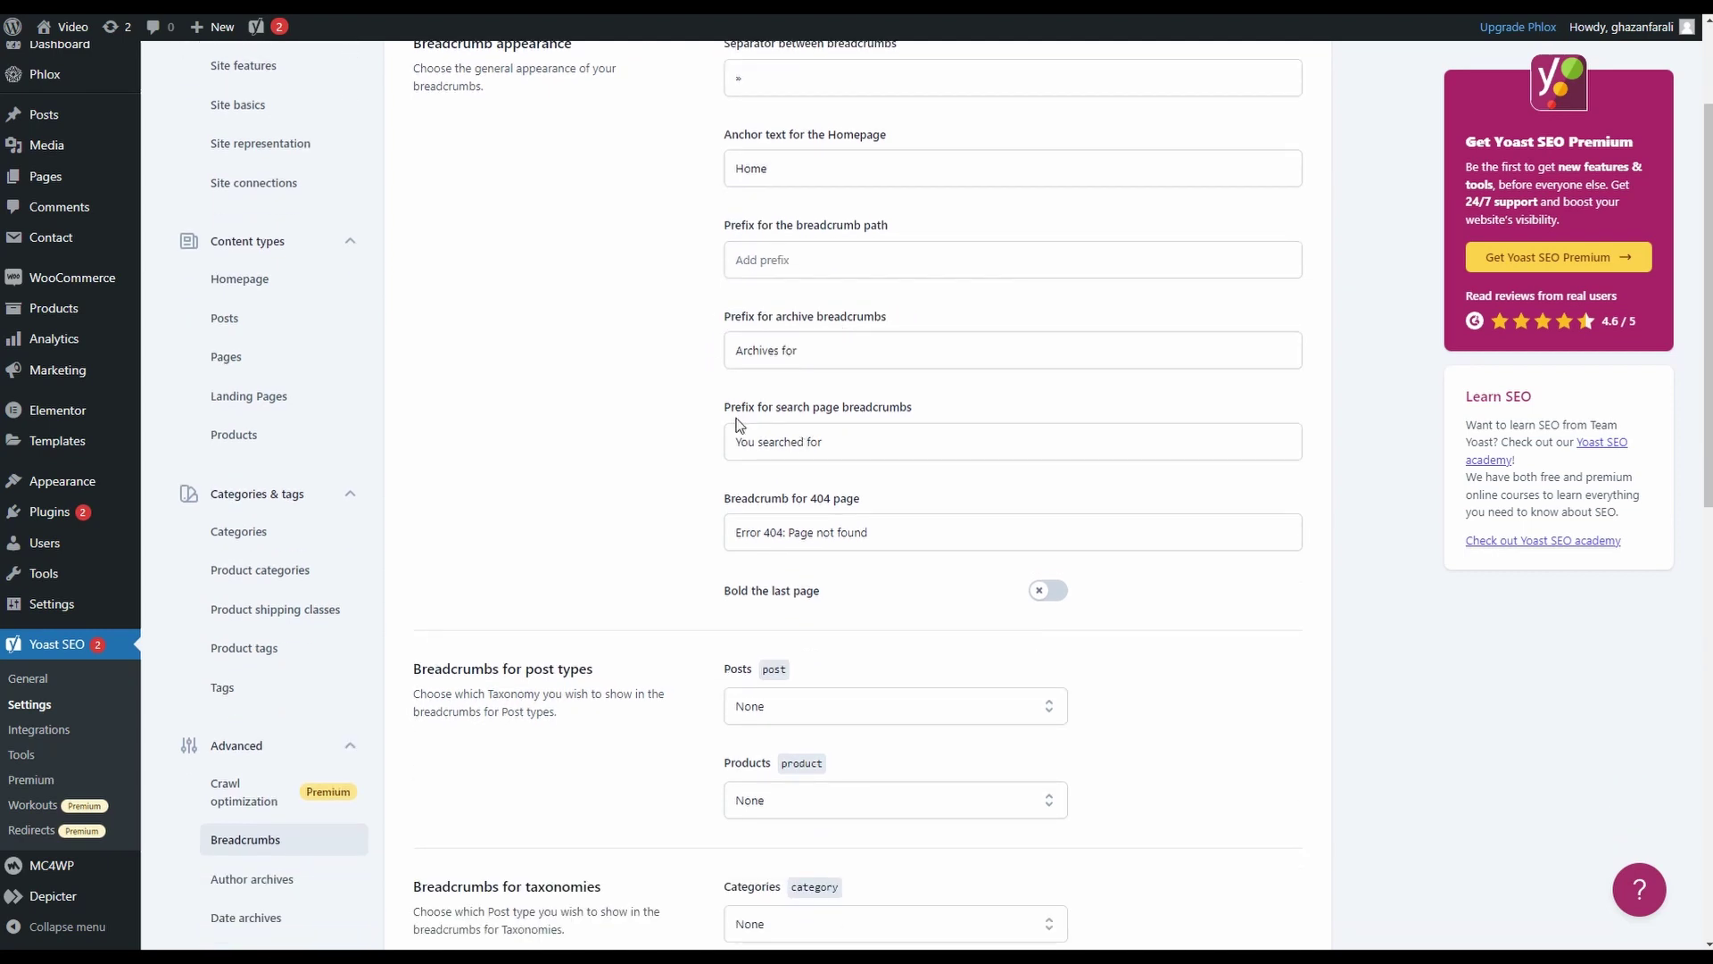
{"action": "scroll", "coordinate": [801, 547], "scroll_direction": "down", "scroll_amount": 2}
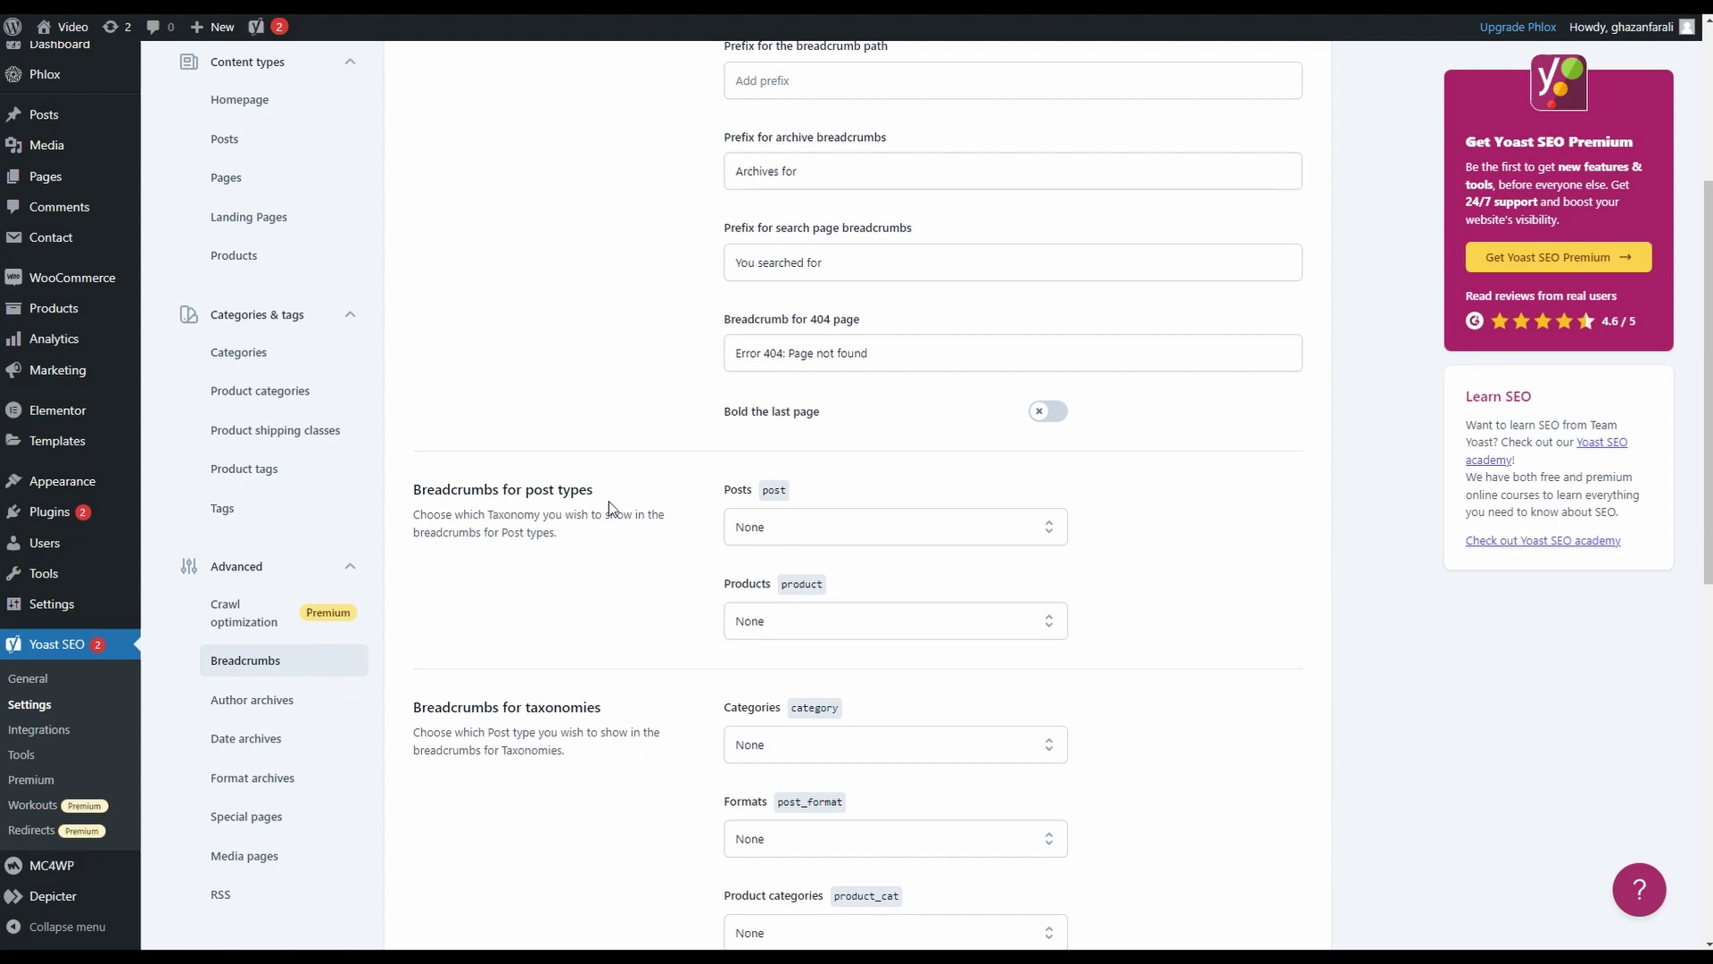
Set post breadcrumbs to Categories and product breadcrumbs to Product categories
{"action": "left_click", "coordinate": [815, 530]}
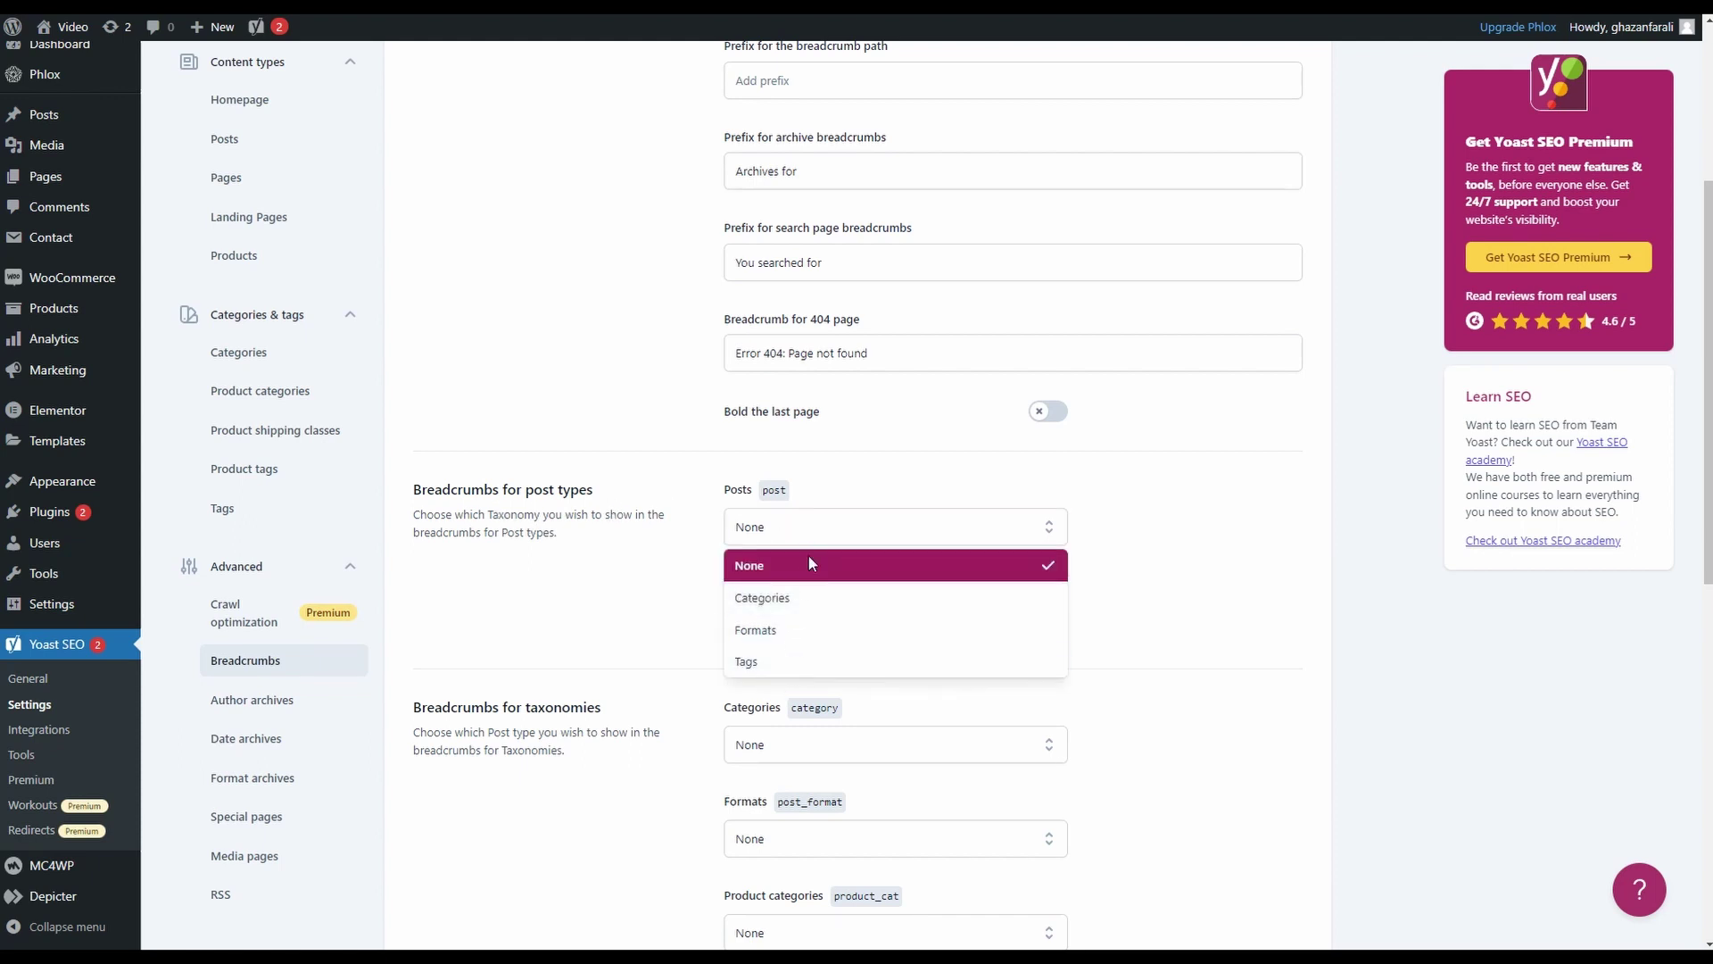
{"action": "left_click", "coordinate": [803, 596]}
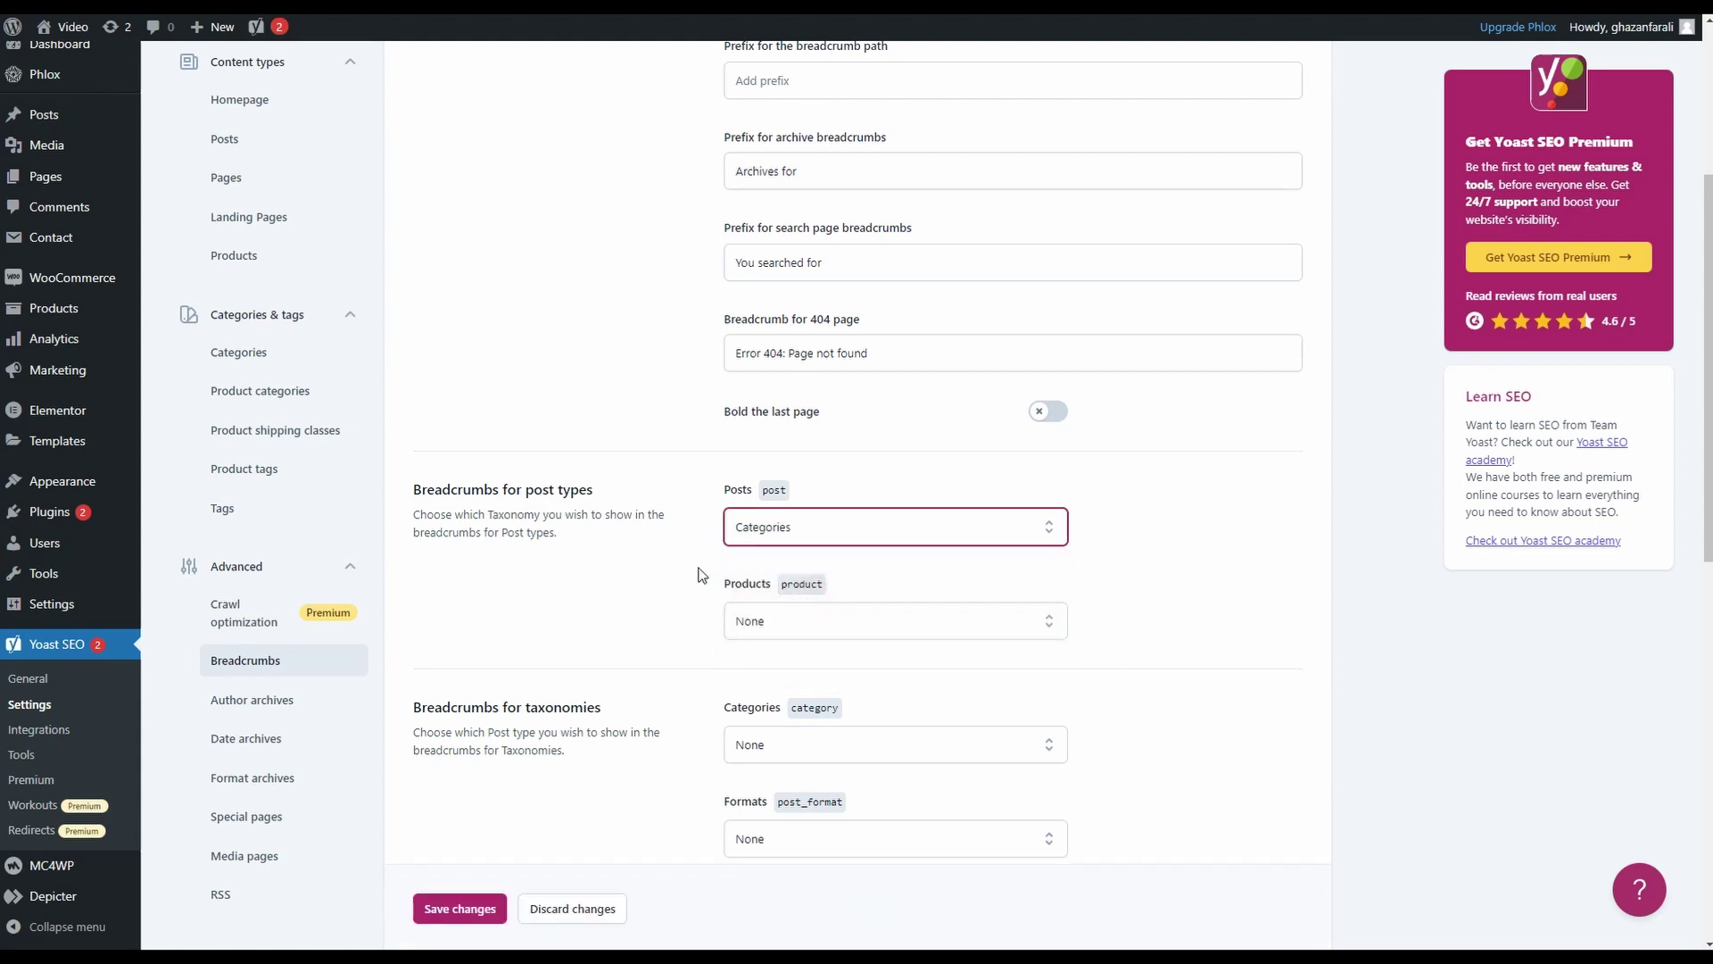
{"action": "left_click", "coordinate": [819, 617]}
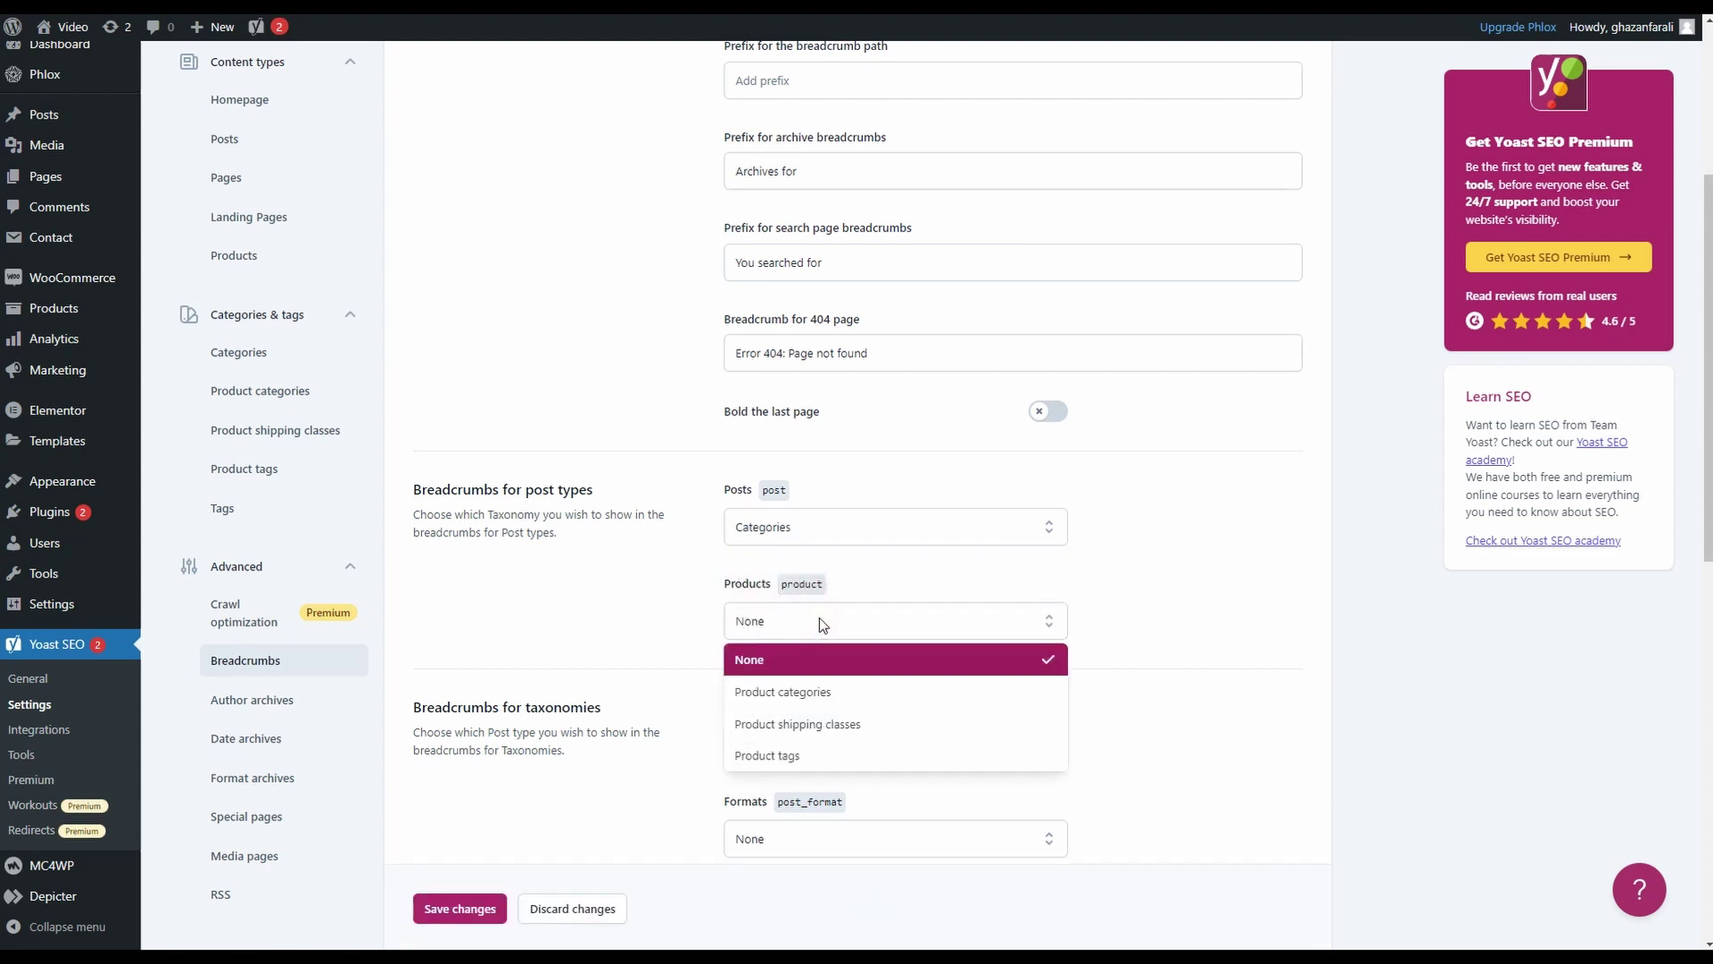
{"action": "left_click", "coordinate": [822, 693]}
Set the categories, formats and product categories taxonomies to Products
{"action": "scroll", "coordinate": [607, 589], "scroll_direction": "down", "scroll_amount": 2}
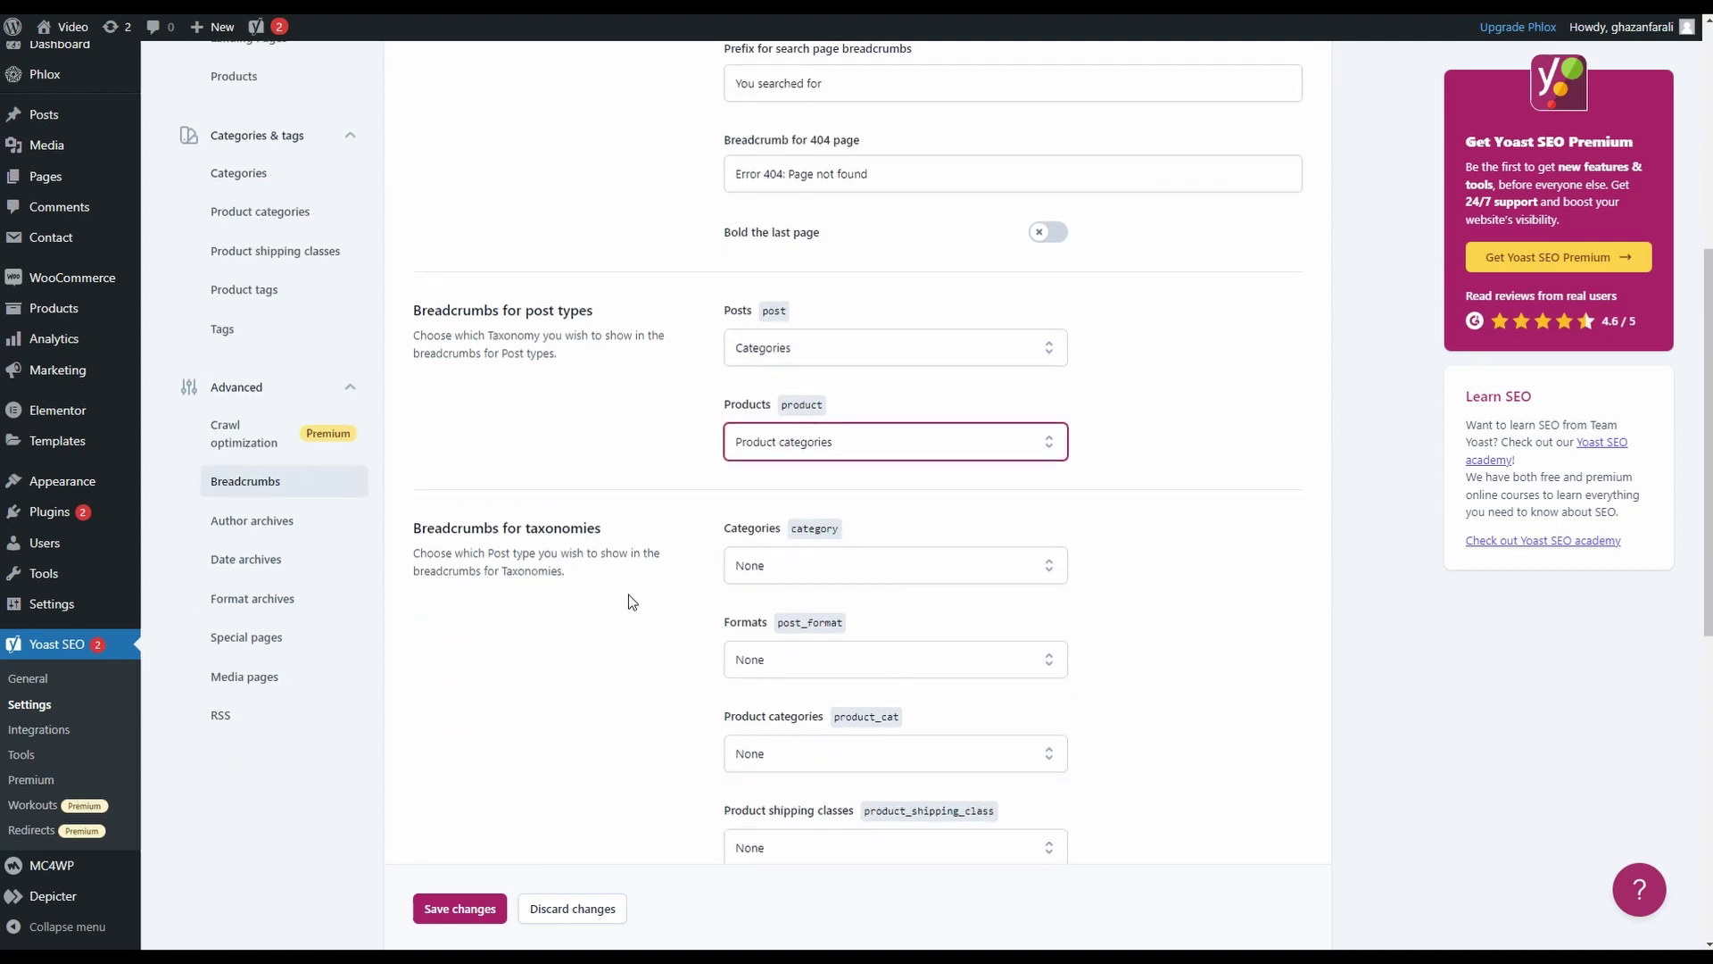
{"action": "left_click", "coordinate": [810, 564]}
{"action": "left_click", "coordinate": [792, 631]}
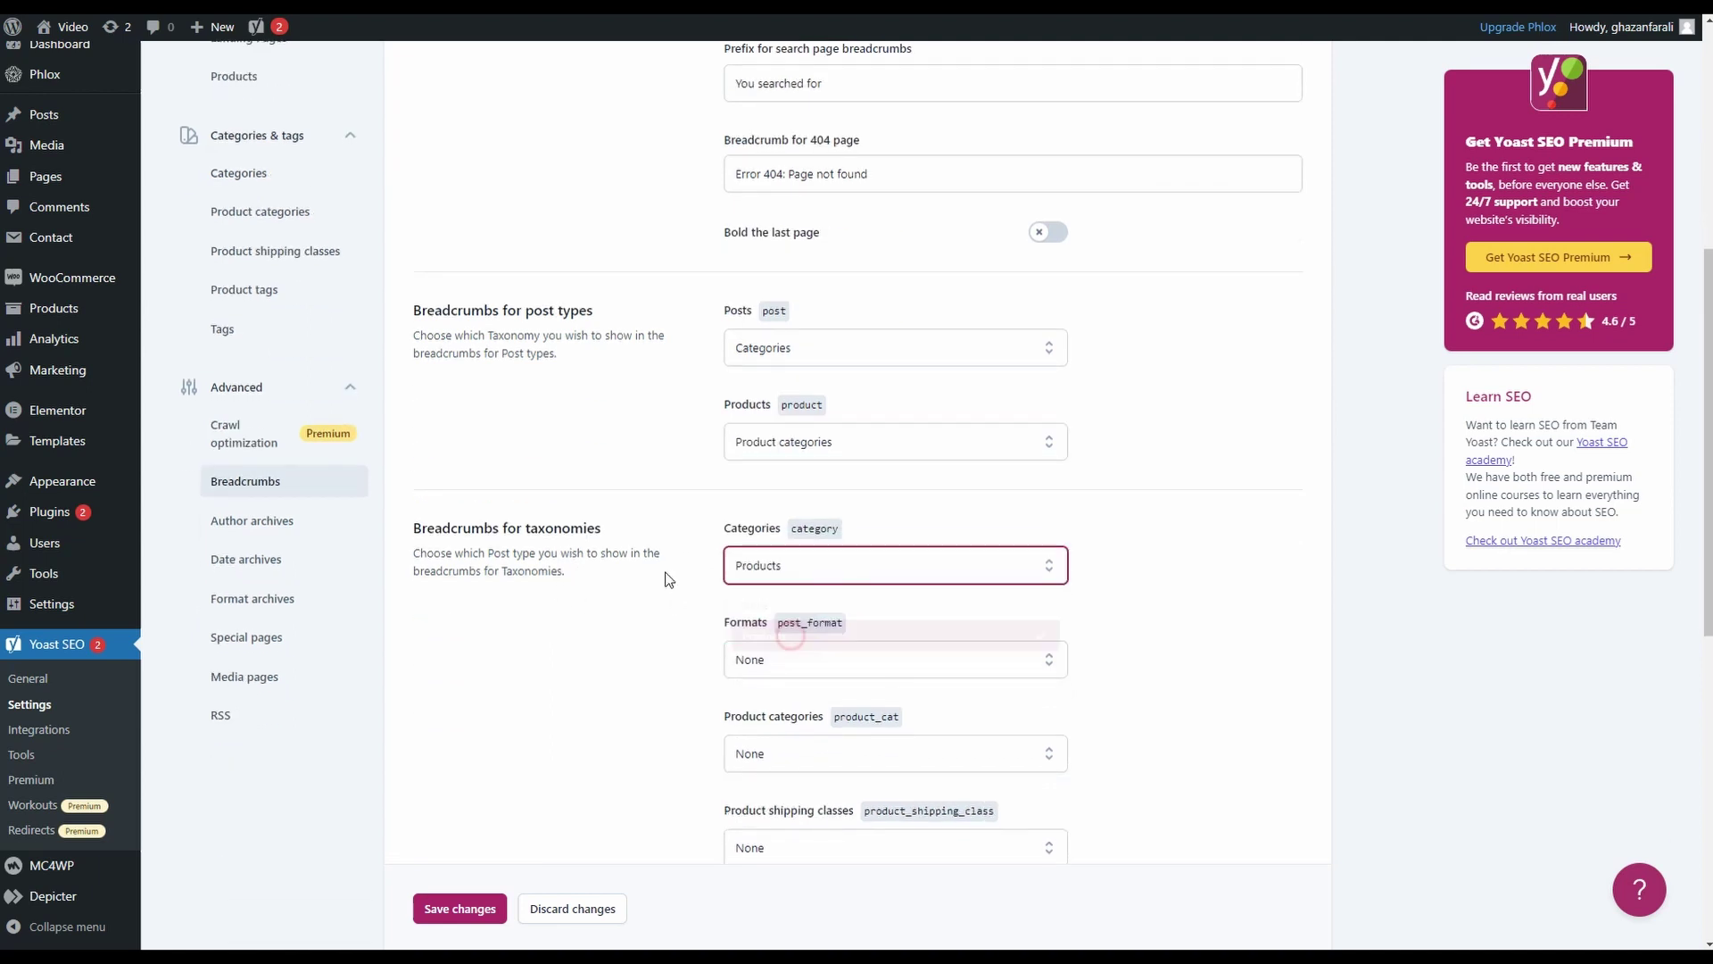
{"action": "scroll", "coordinate": [624, 499], "scroll_direction": "down", "scroll_amount": 2}
{"action": "left_click", "coordinate": [799, 473]}
{"action": "left_click", "coordinate": [771, 553]}
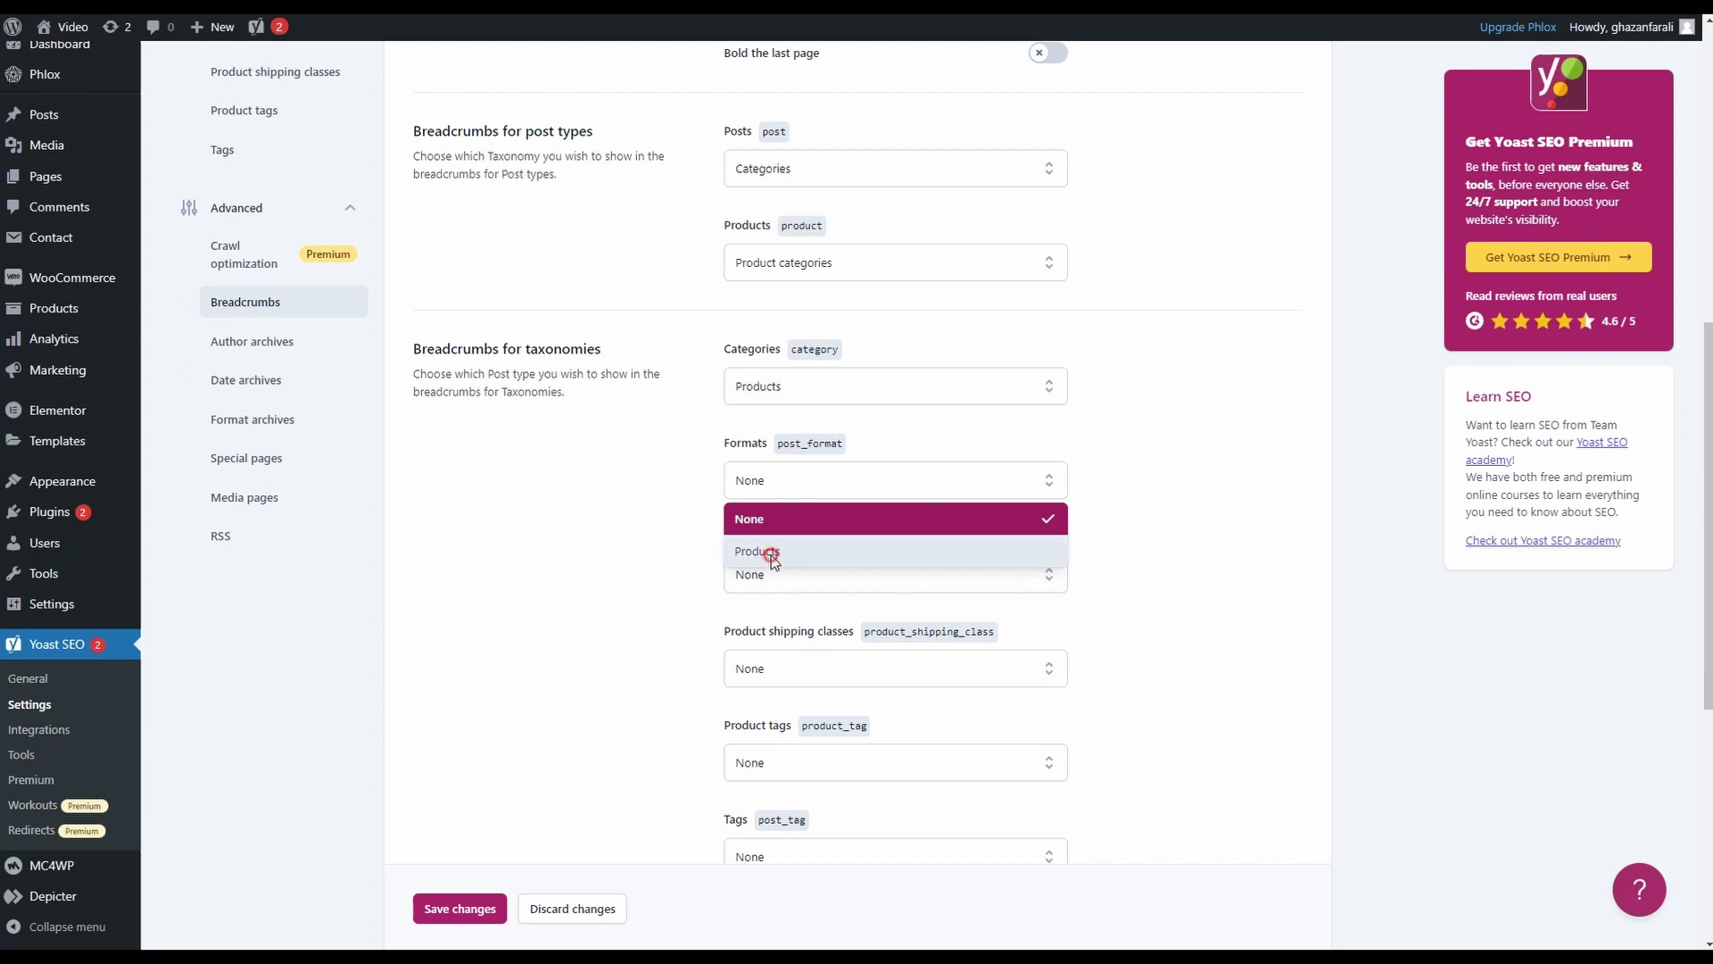
{"action": "left_click", "coordinate": [784, 576]}
{"action": "left_click", "coordinate": [778, 634]}
Set shipping classes, product tags and tags to Products, and save the breadcrumb settings
{"action": "scroll", "coordinate": [705, 536], "scroll_direction": "down", "scroll_amount": 4}
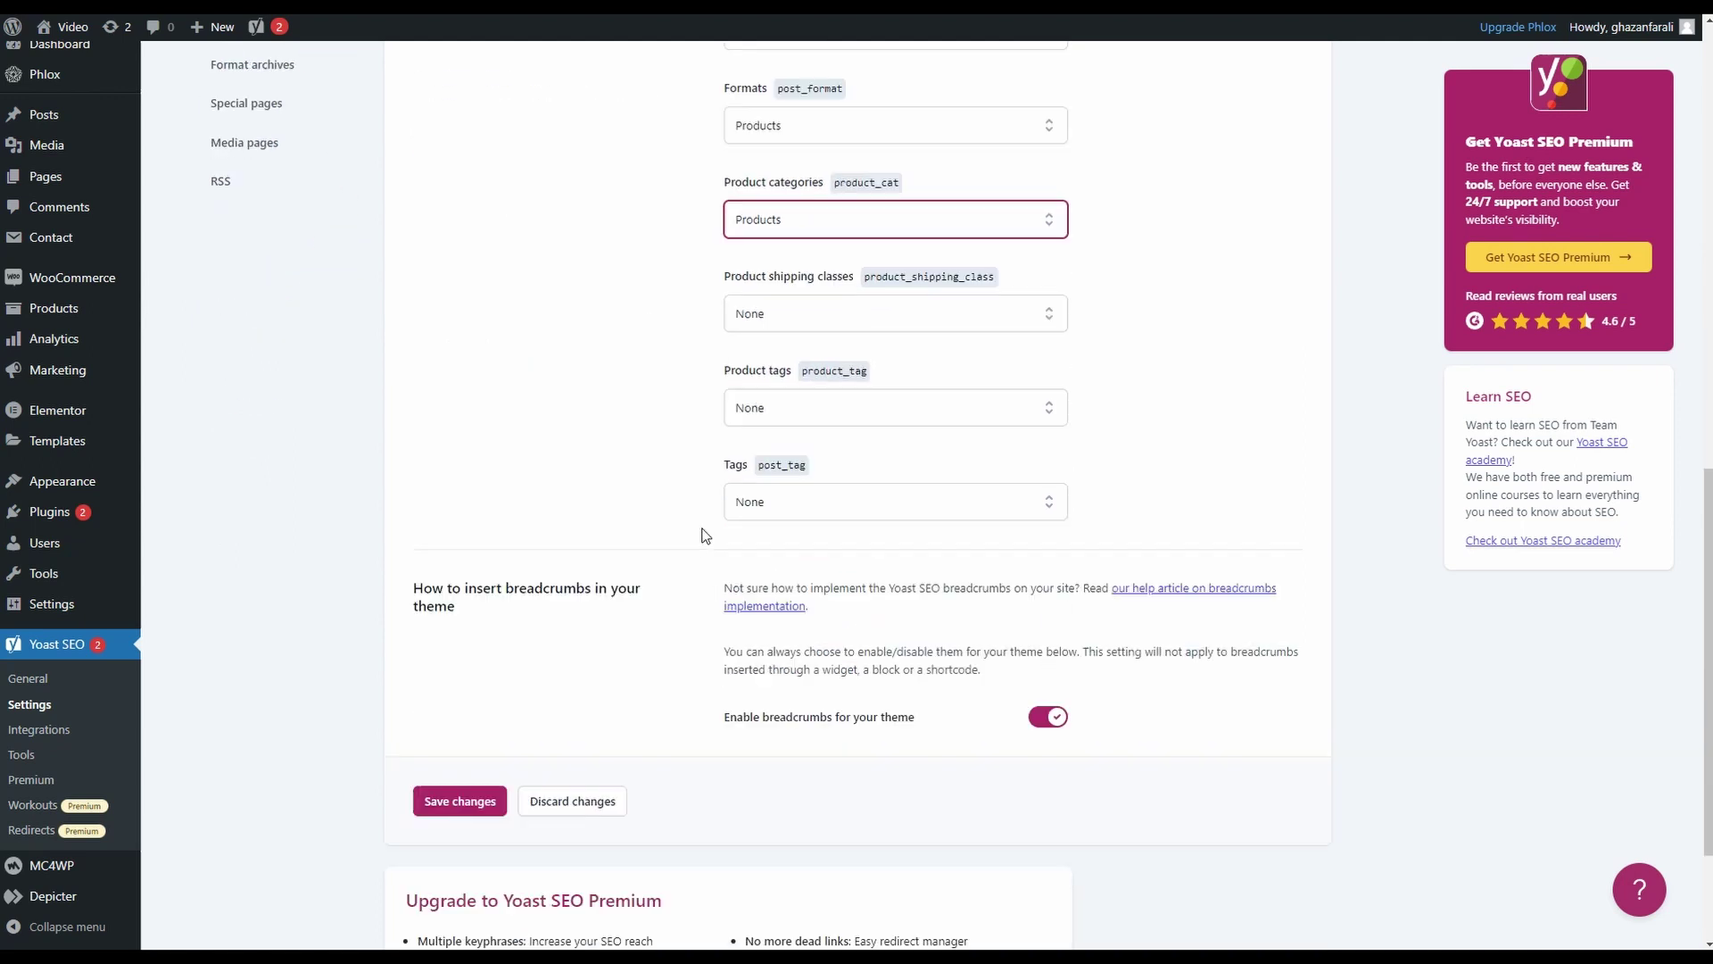
{"action": "left_click", "coordinate": [812, 314]}
{"action": "left_click", "coordinate": [807, 379]}
{"action": "left_click", "coordinate": [779, 409]}
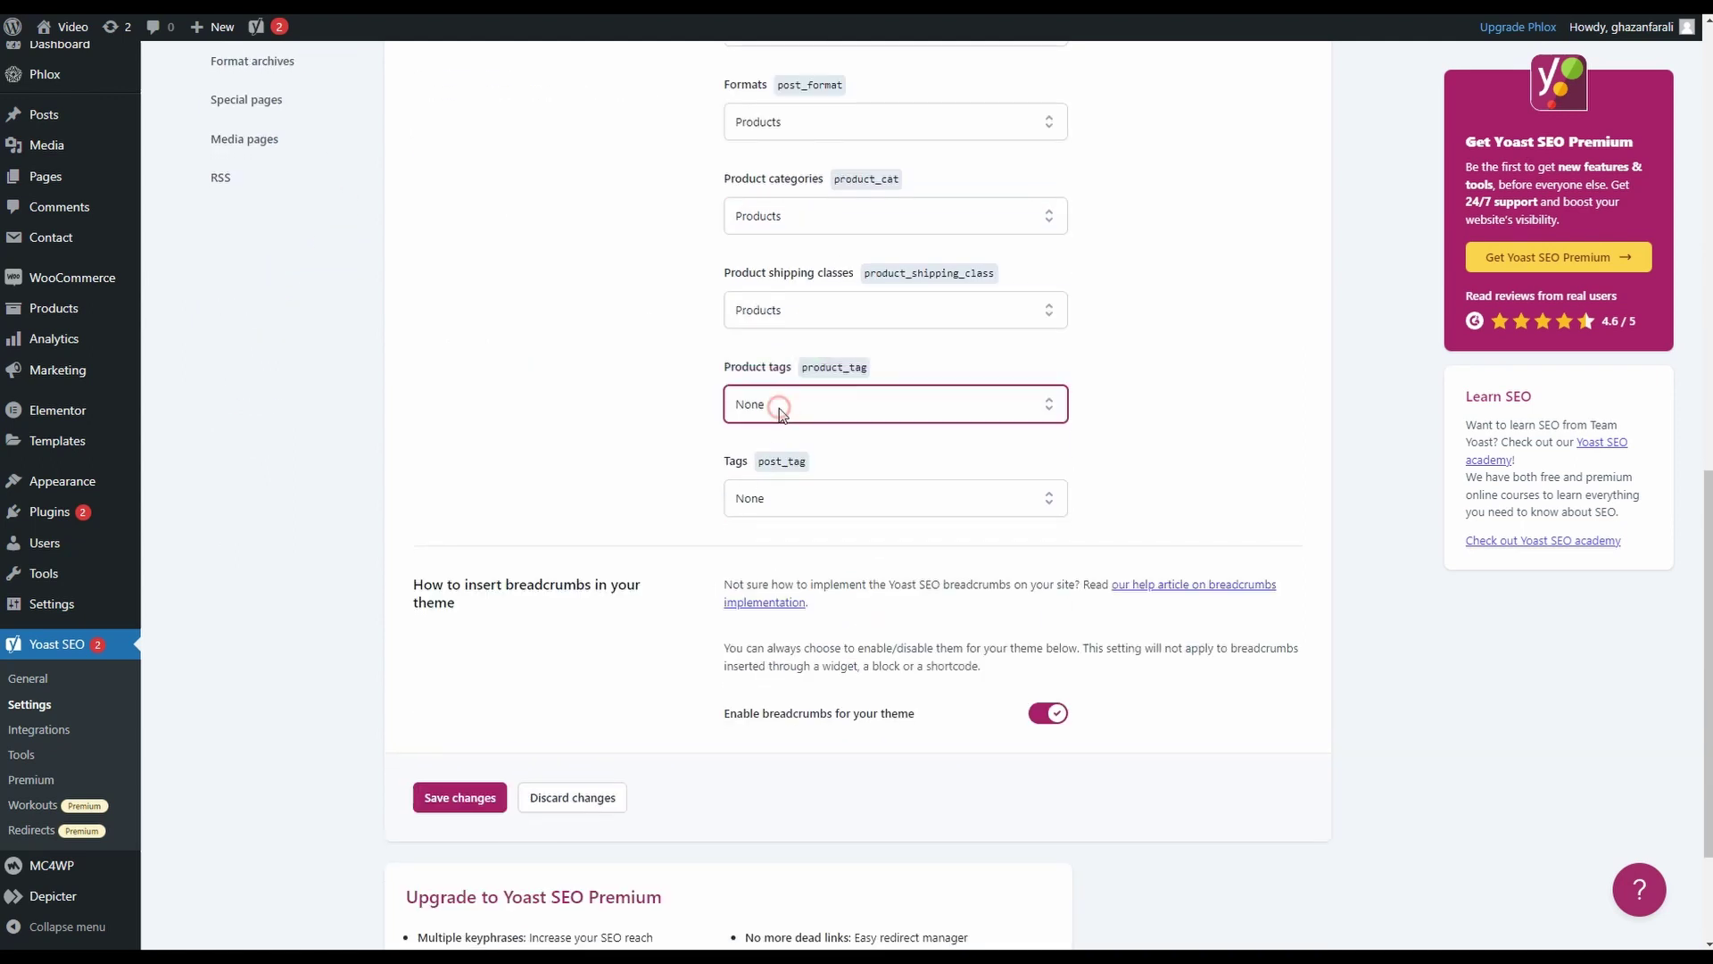
{"action": "left_click", "coordinate": [778, 473]}
{"action": "left_click", "coordinate": [785, 495]}
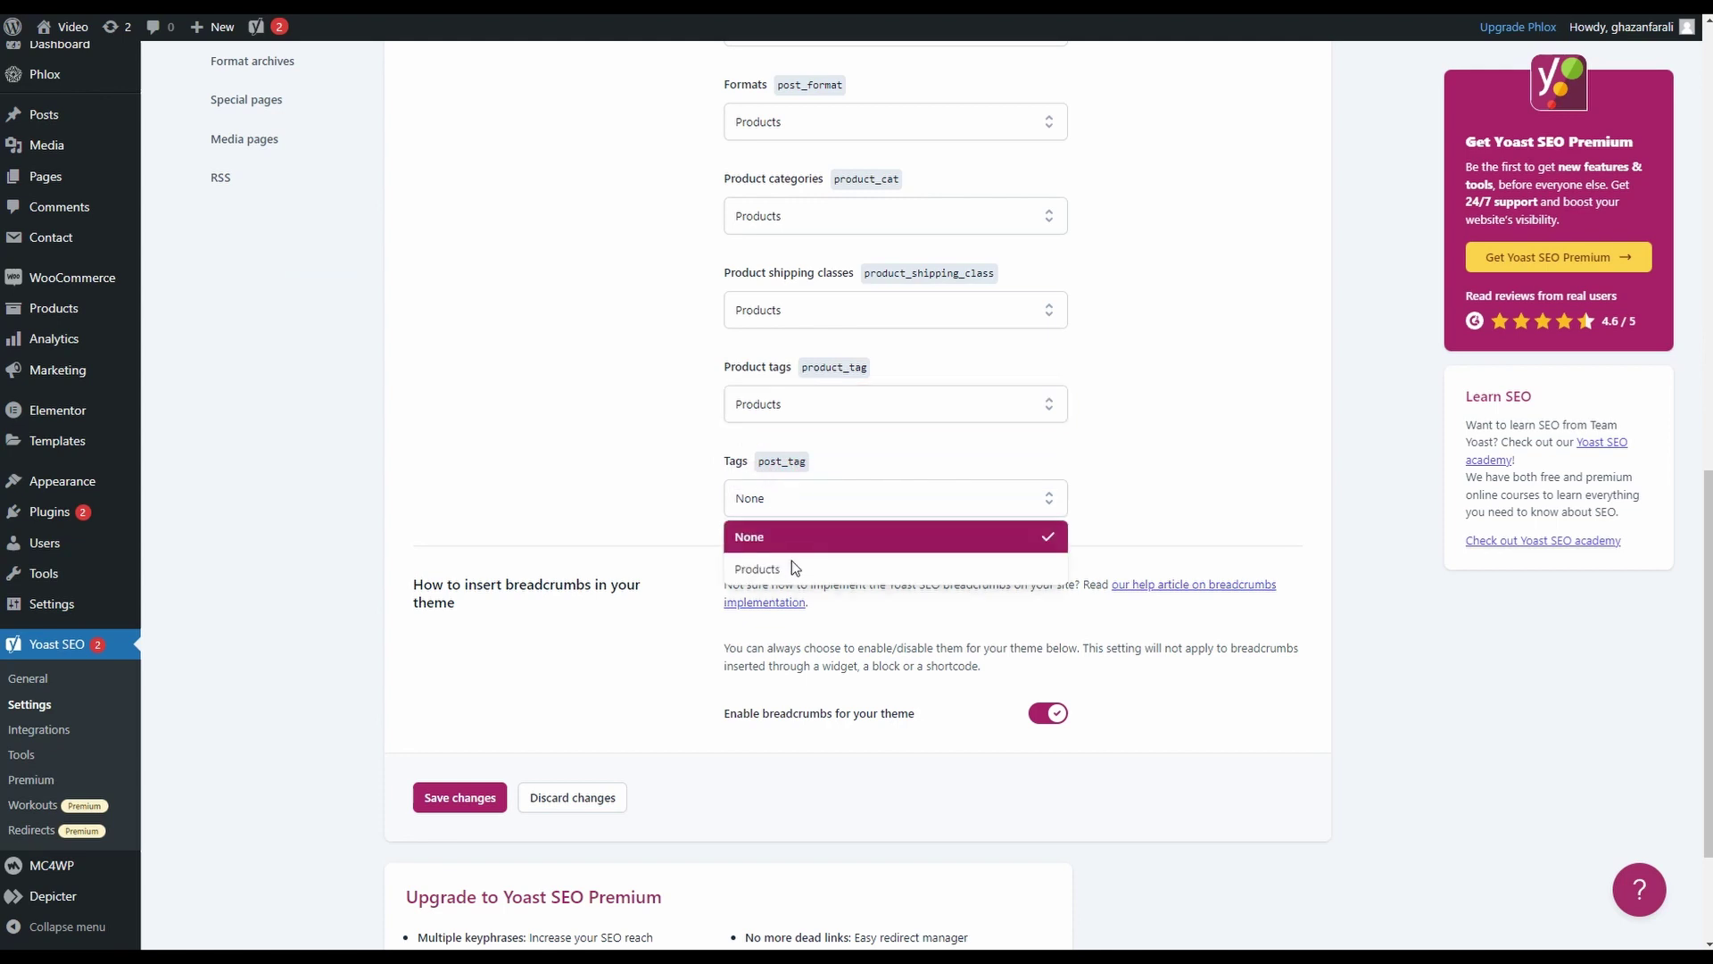
{"action": "left_click", "coordinate": [790, 568]}
{"action": "scroll", "coordinate": [574, 497], "scroll_direction": "down", "scroll_amount": 2}
{"action": "left_click", "coordinate": [464, 618]}
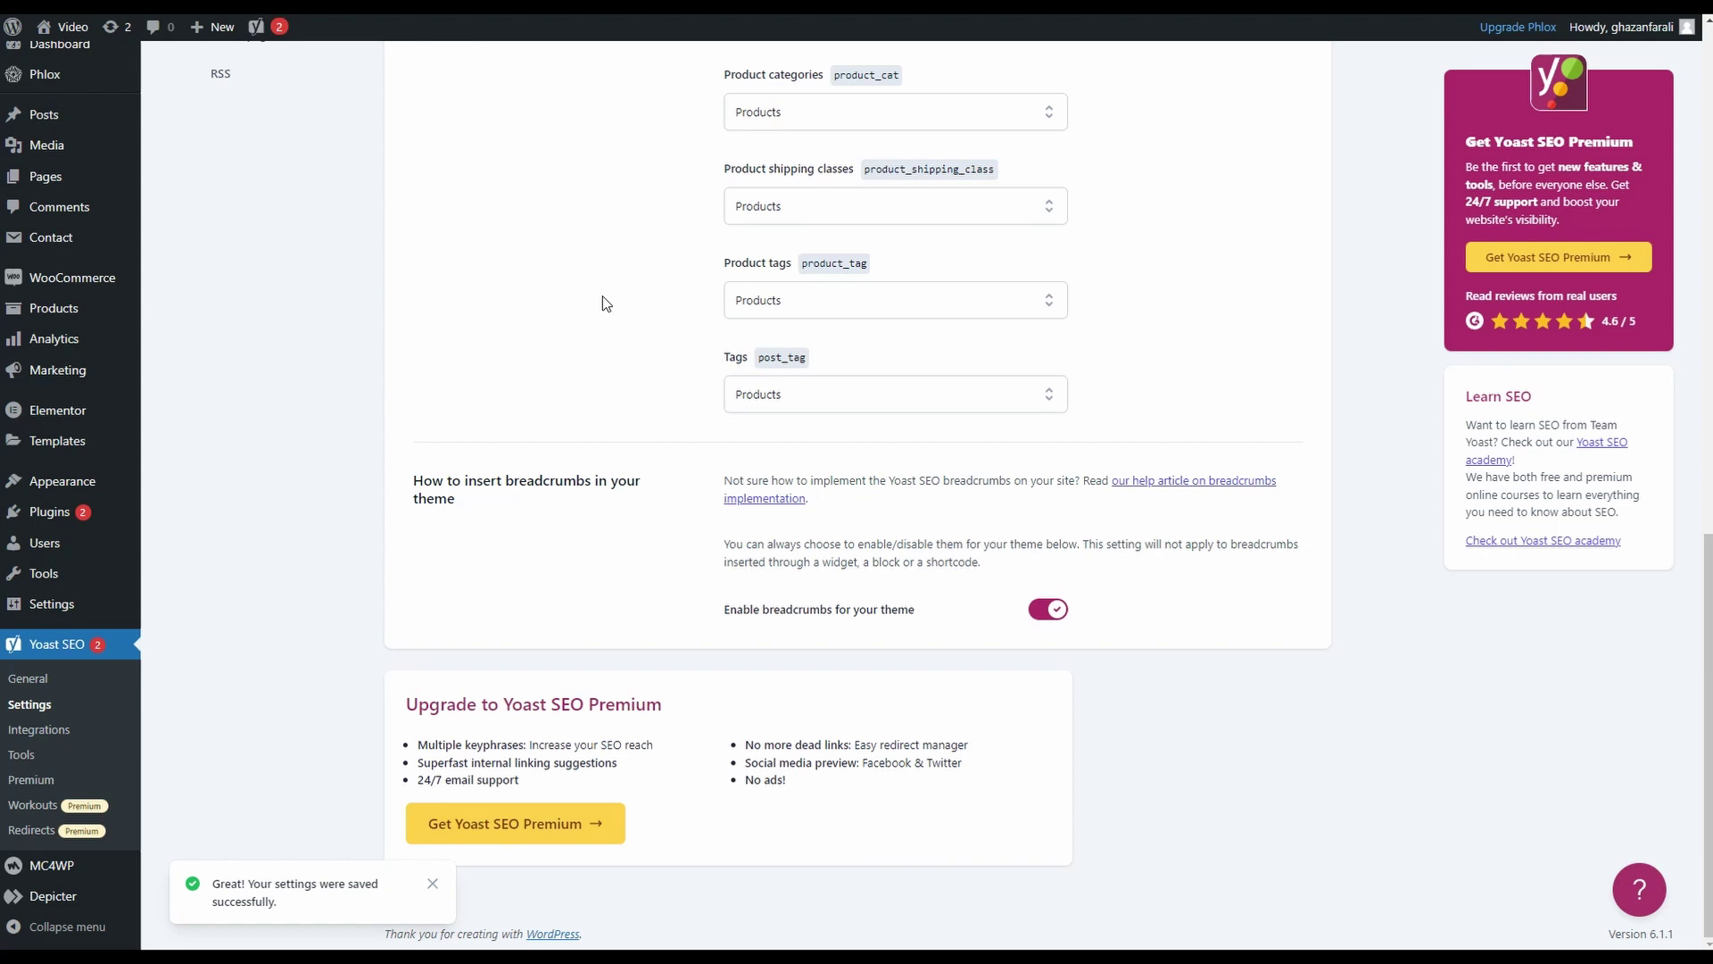
Center-align the Breadcrumbs widget's container and update the Home page
{"action": "scroll", "coordinate": [602, 296], "scroll_direction": "up", "scroll_amount": 15}
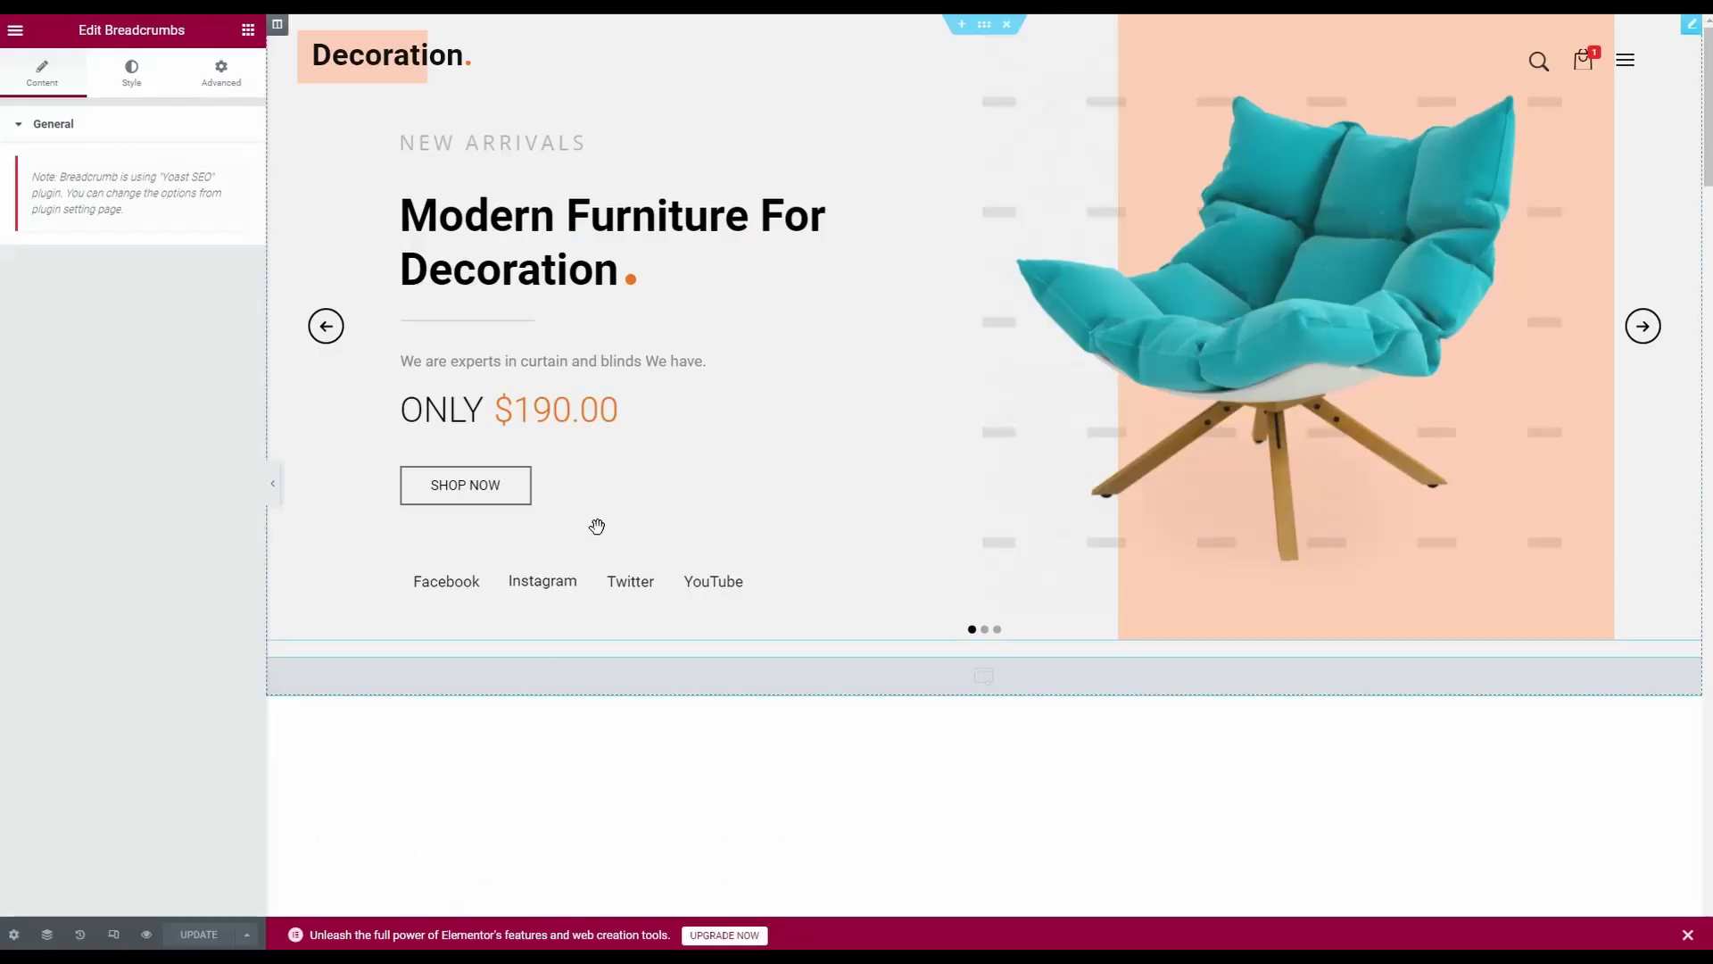
{"action": "left_click", "coordinate": [131, 71]}
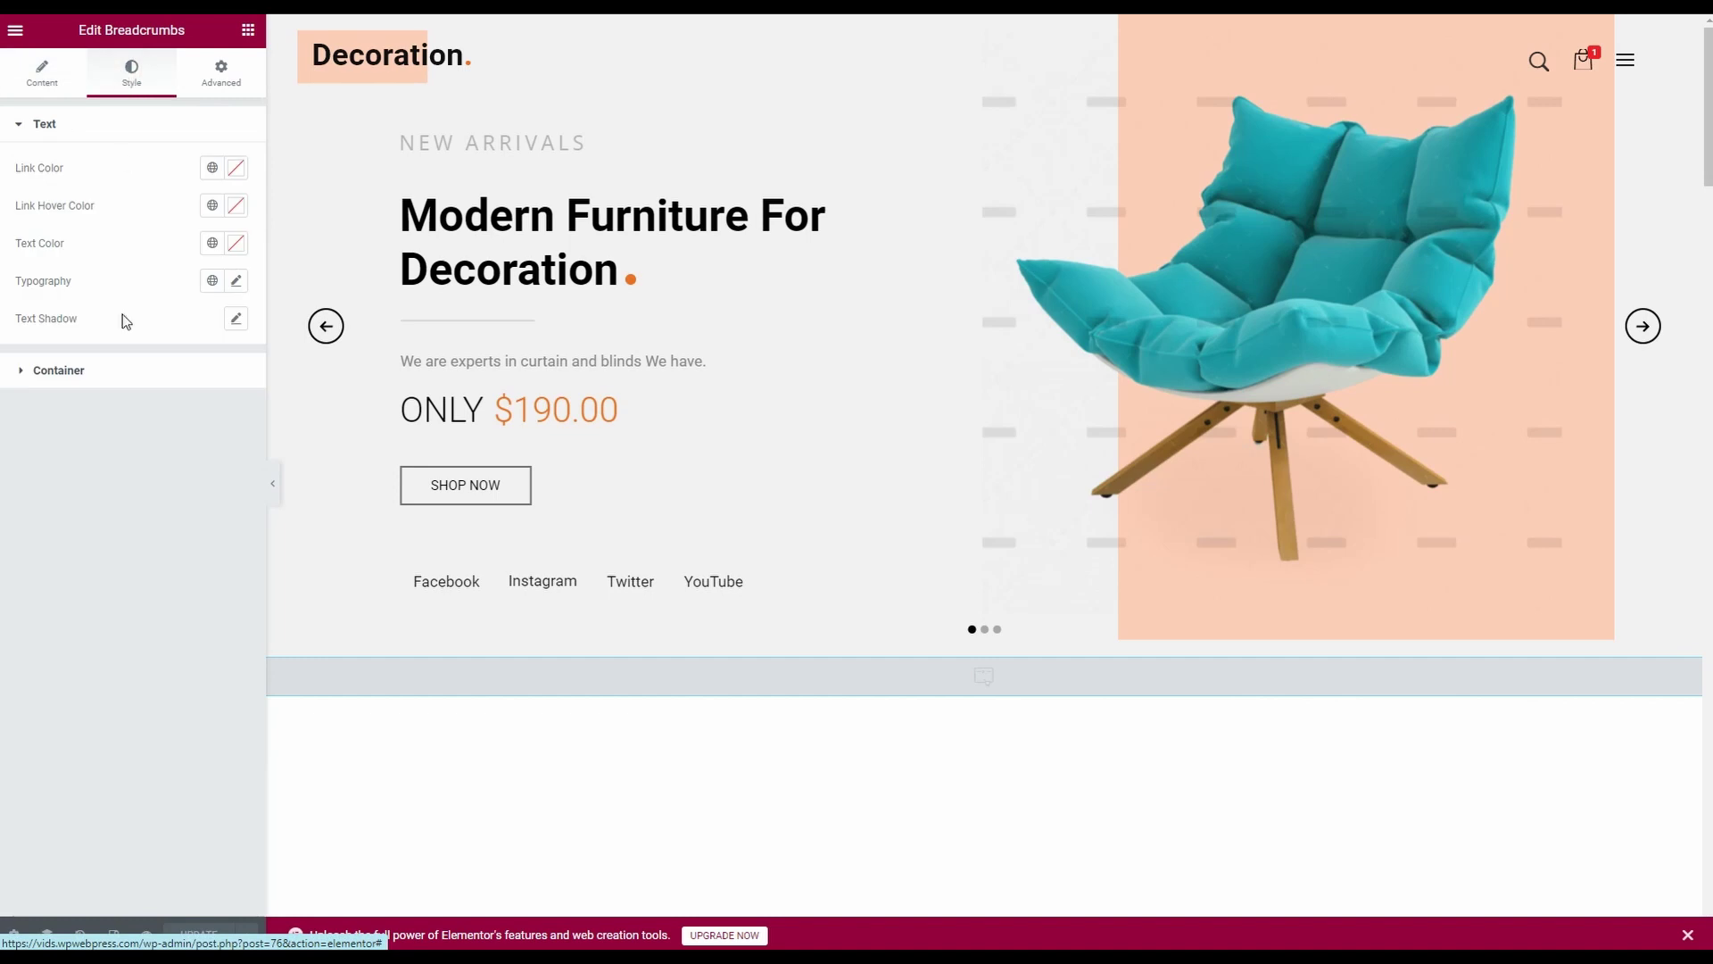
{"action": "left_click", "coordinate": [119, 370]}
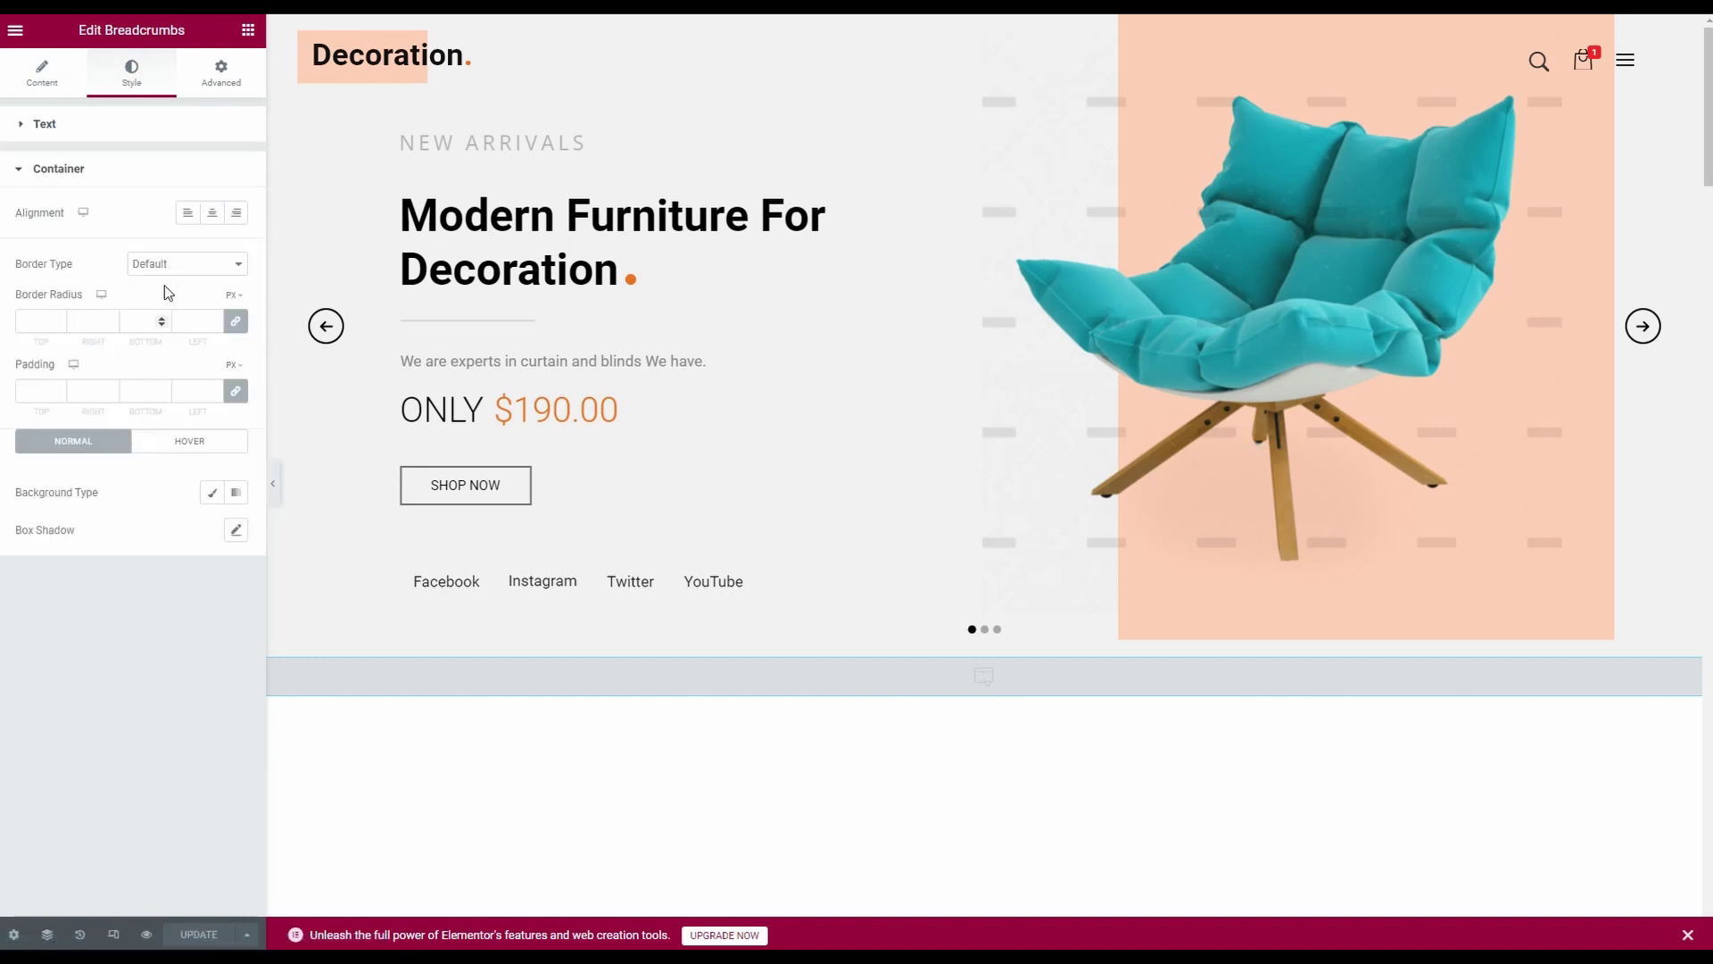
{"action": "left_click", "coordinate": [211, 214]}
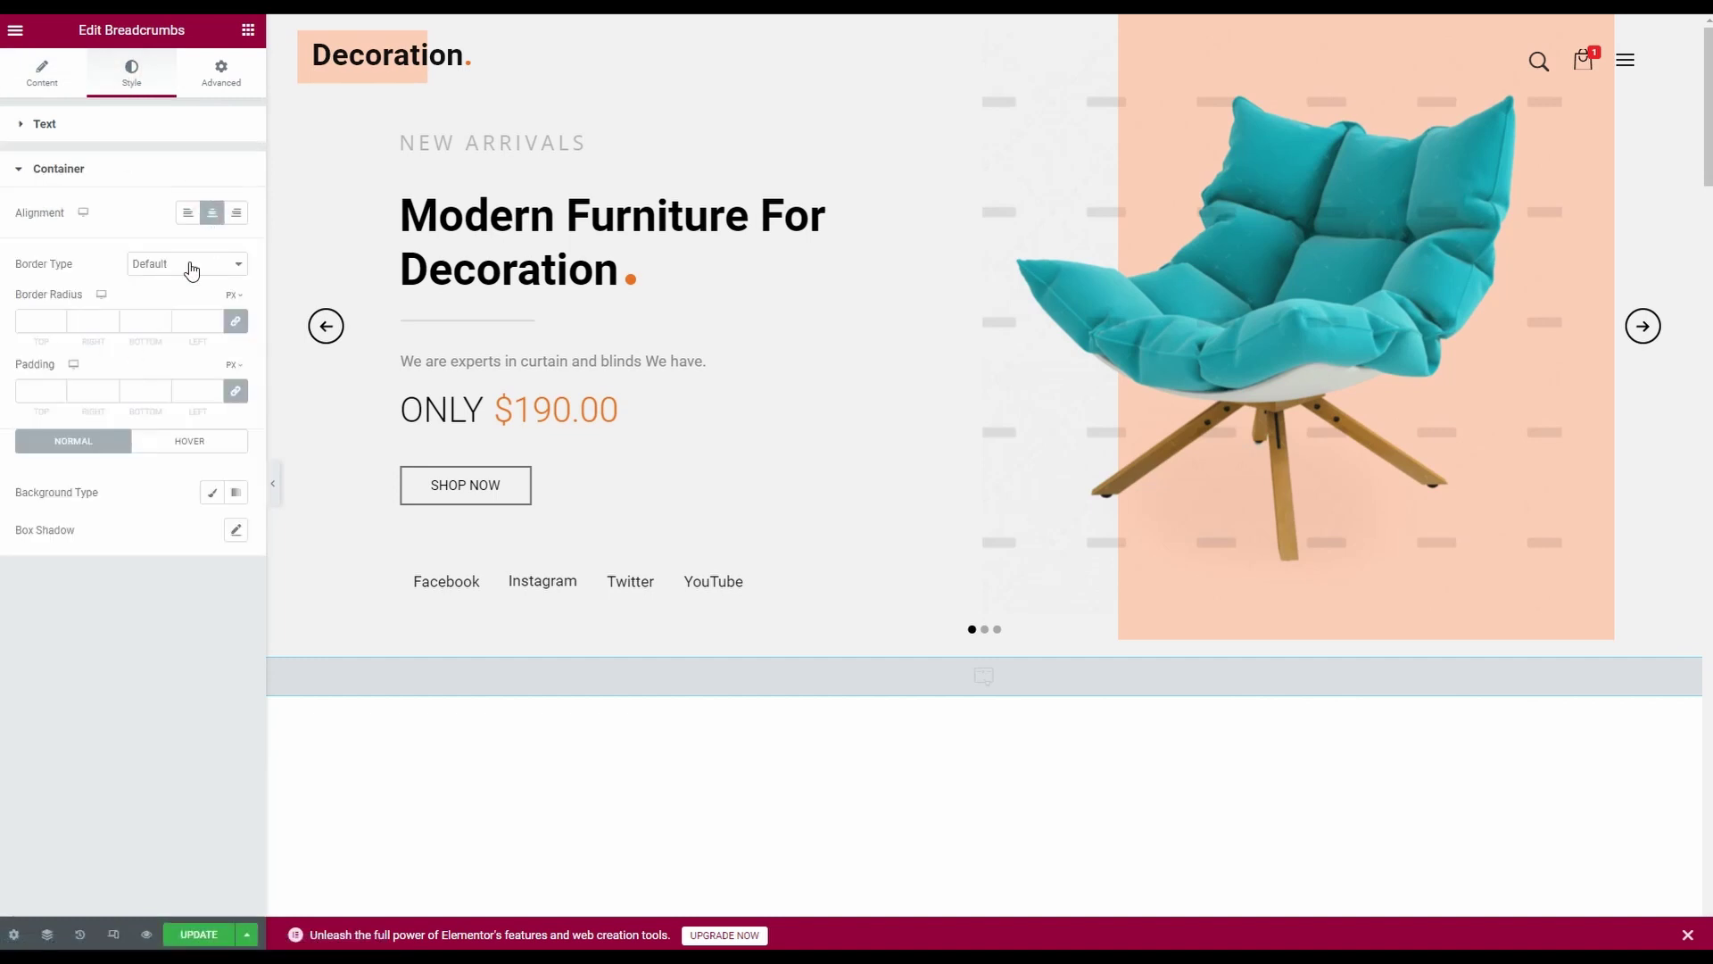
{"action": "left_click", "coordinate": [198, 934]}
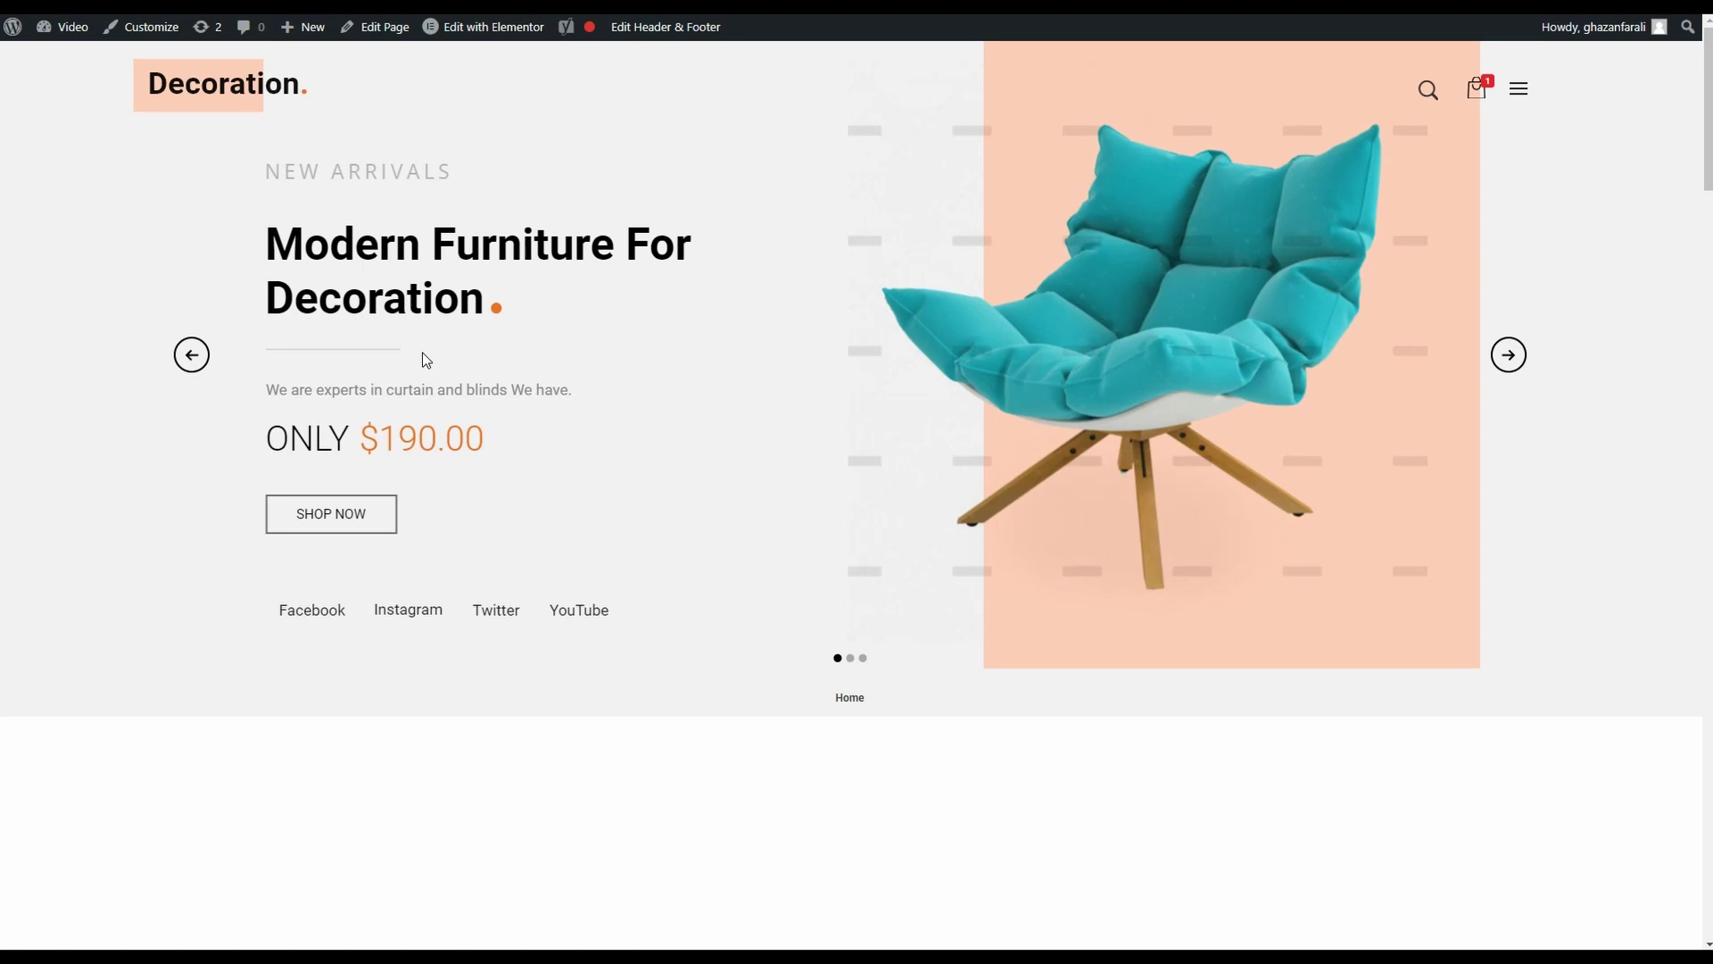
Reload the live home page and check the centered 'Home' breadcrumb beneath the hero slider
{"action": "key", "text": "F5"}
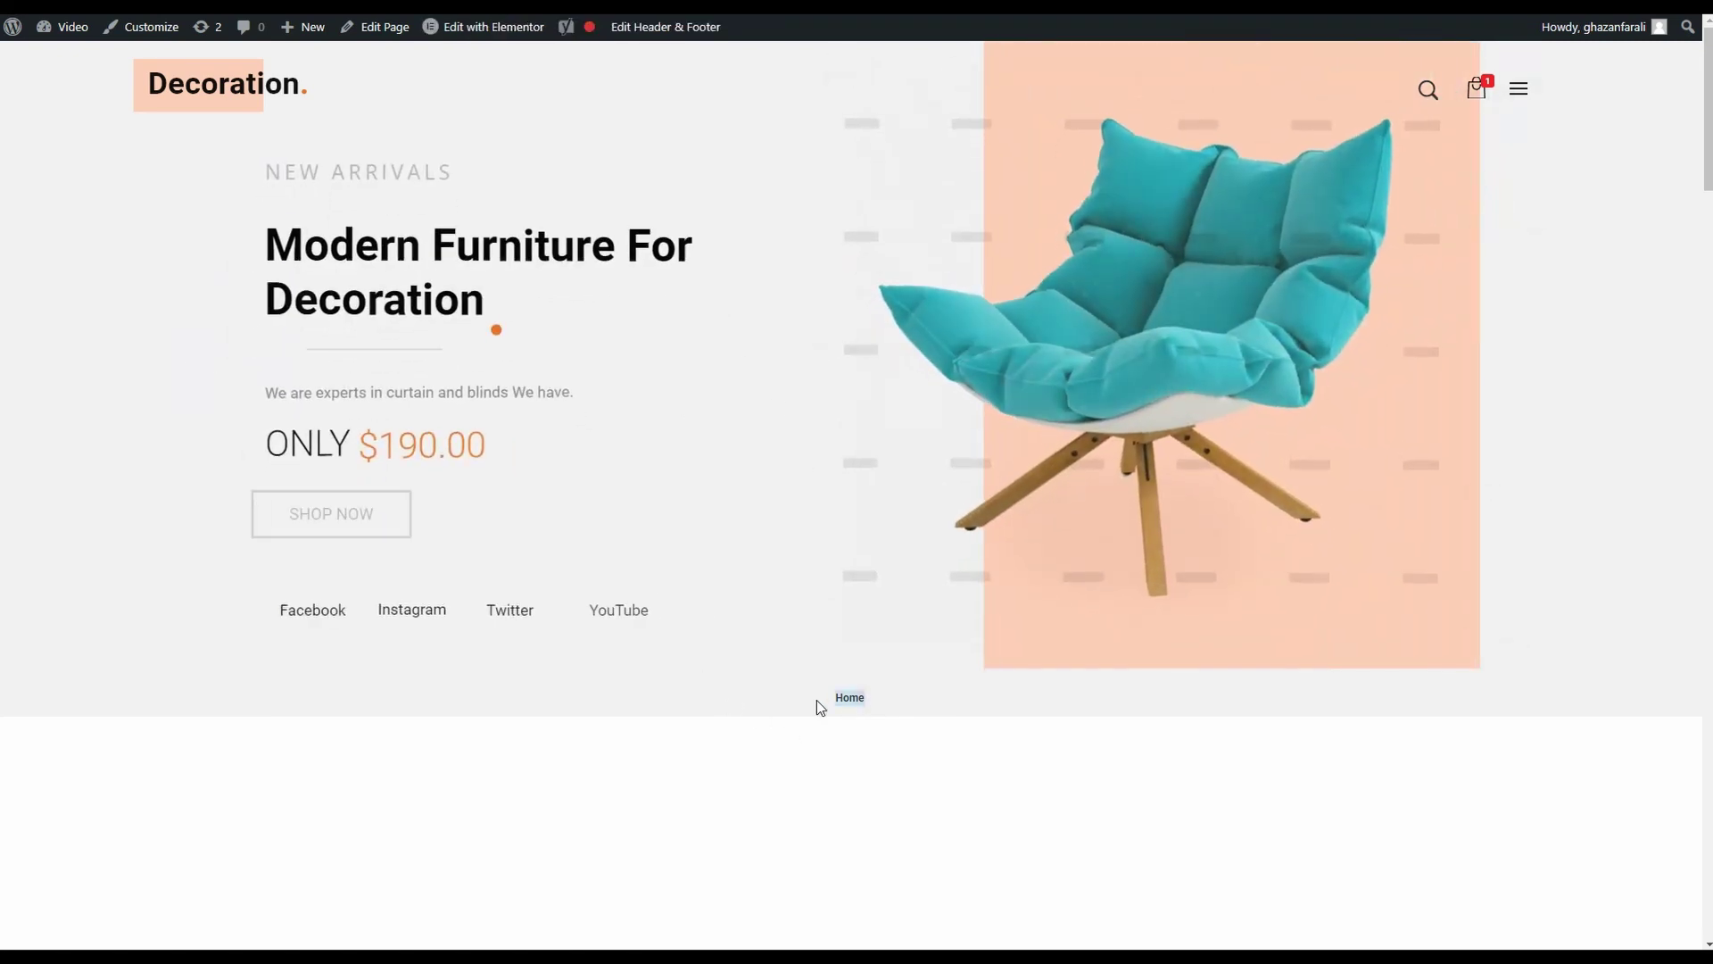
{"action": "left_click_drag", "start_coordinate": [819, 705], "coordinate": [817, 706]}
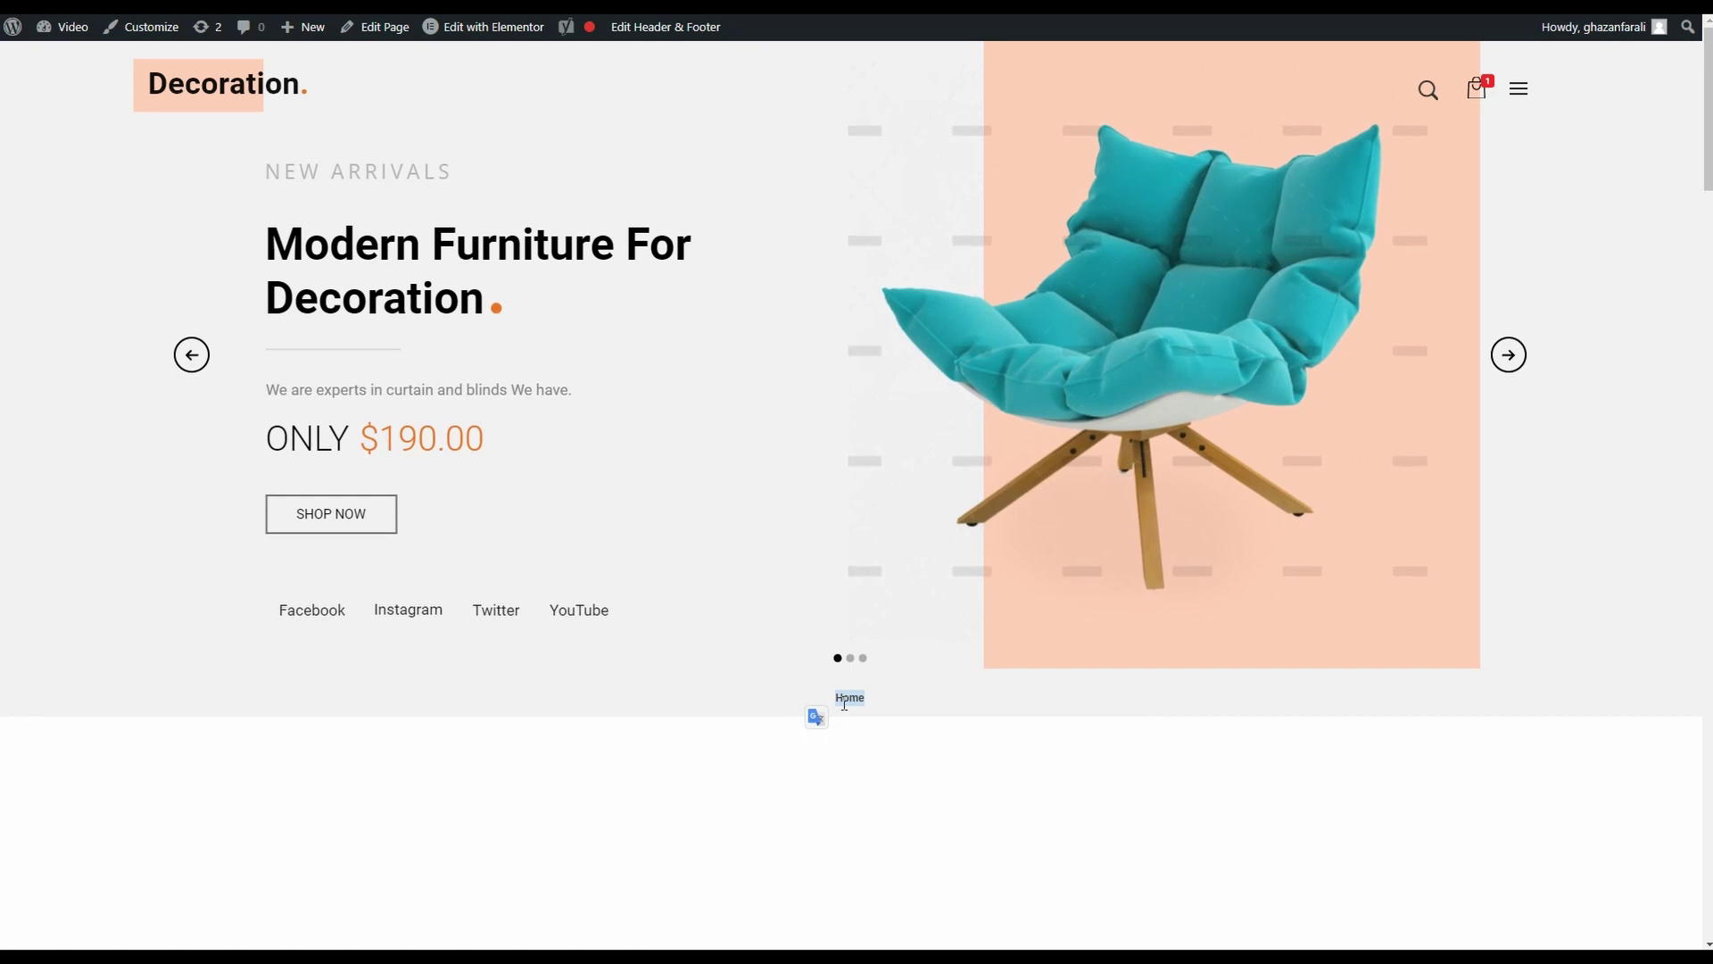
{"action": "left_click", "coordinate": [683, 701]}
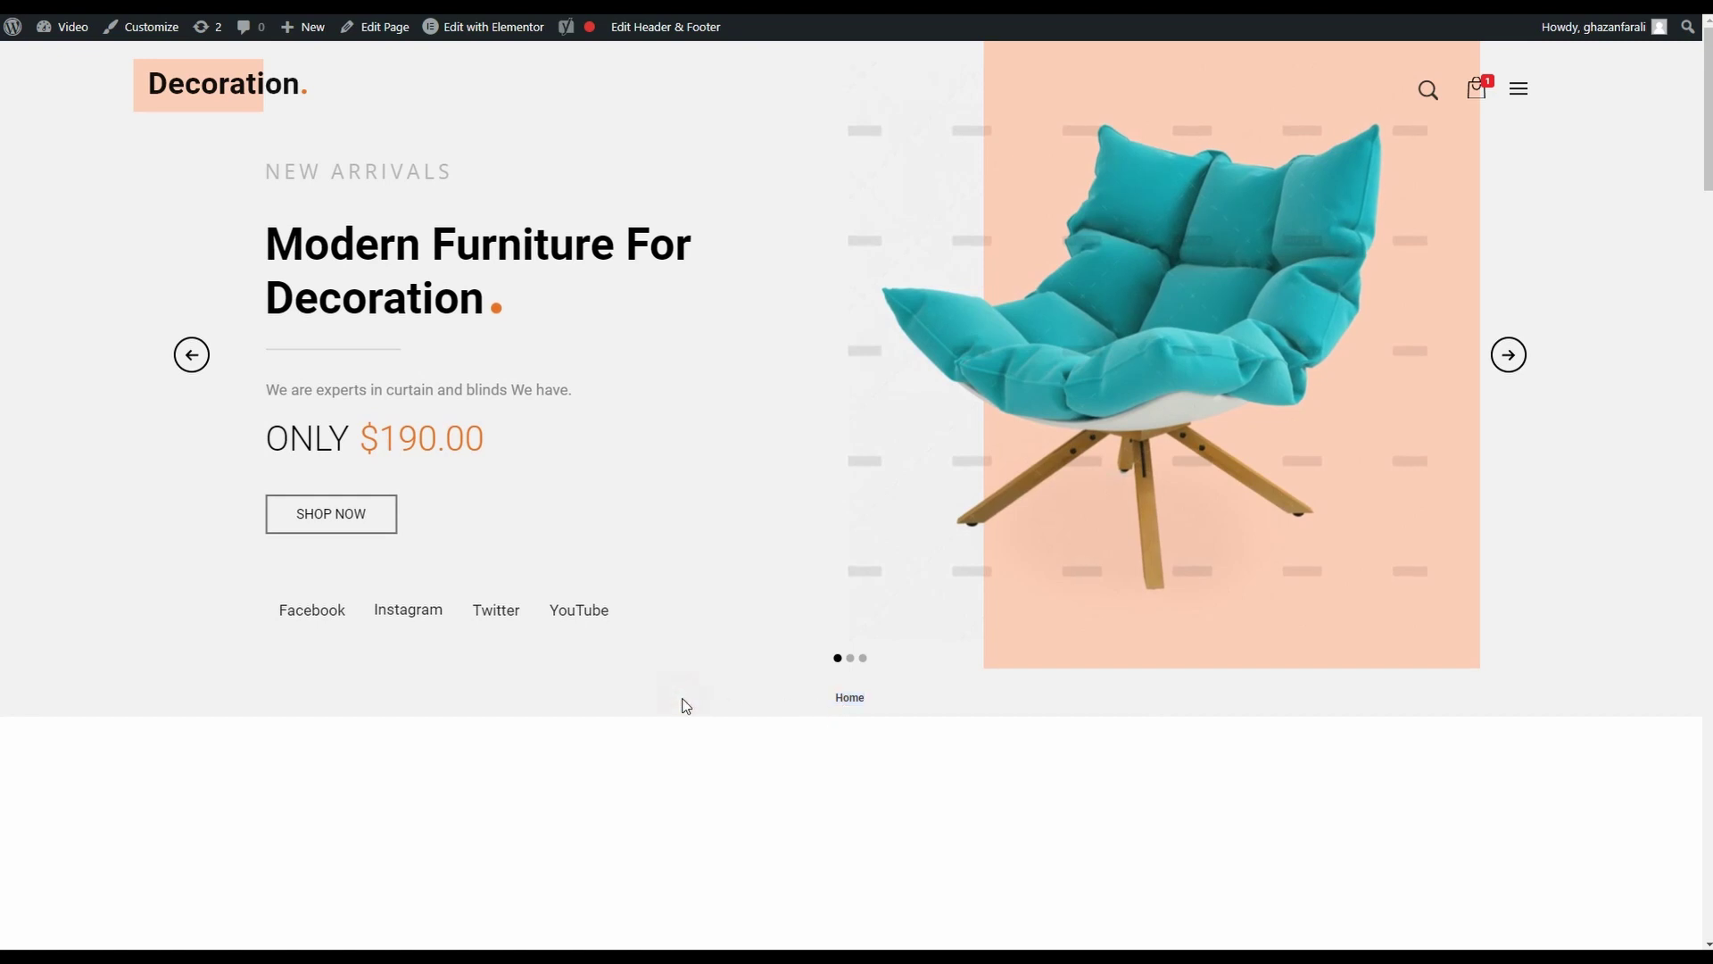